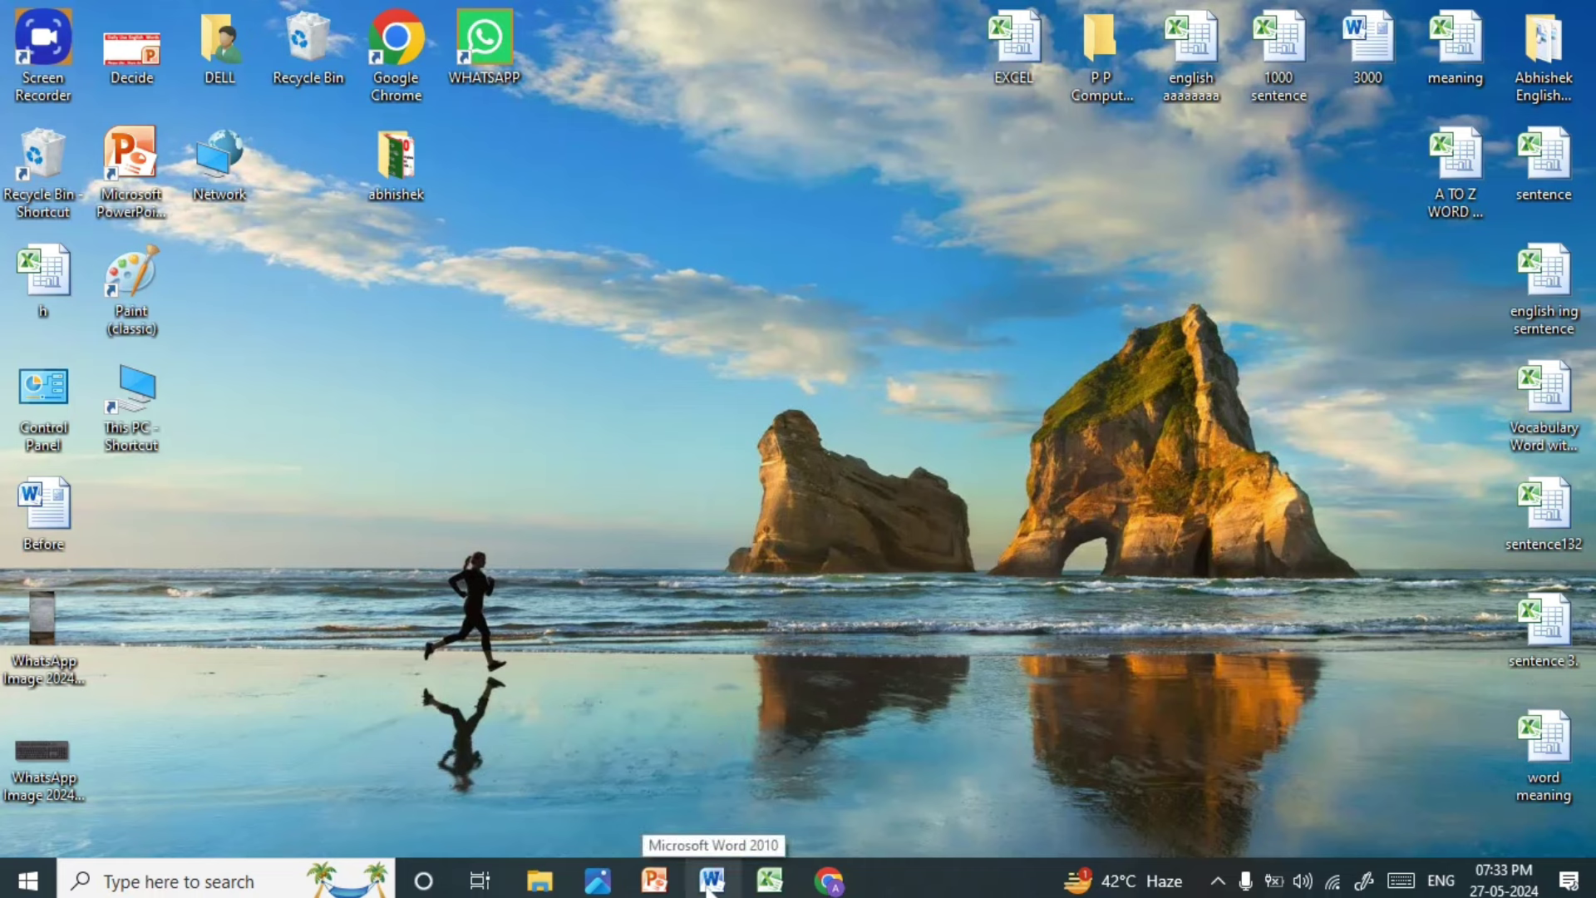
Launch Word 2010 from the taskbar and dismiss the Office Activation Wizard.
click(711, 879)
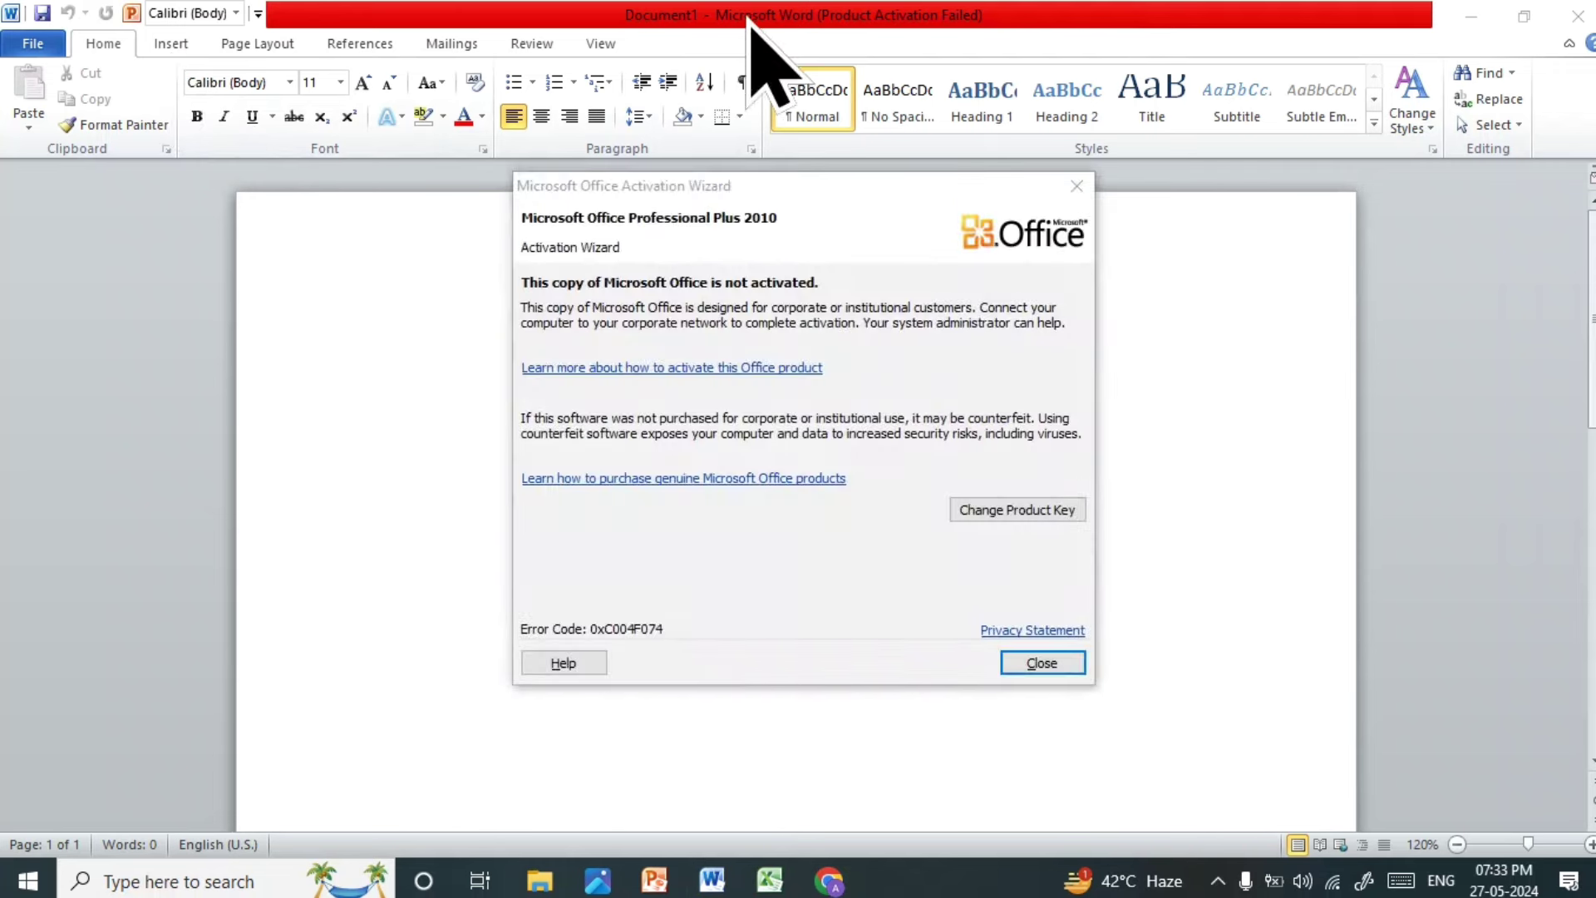
click(1070, 191)
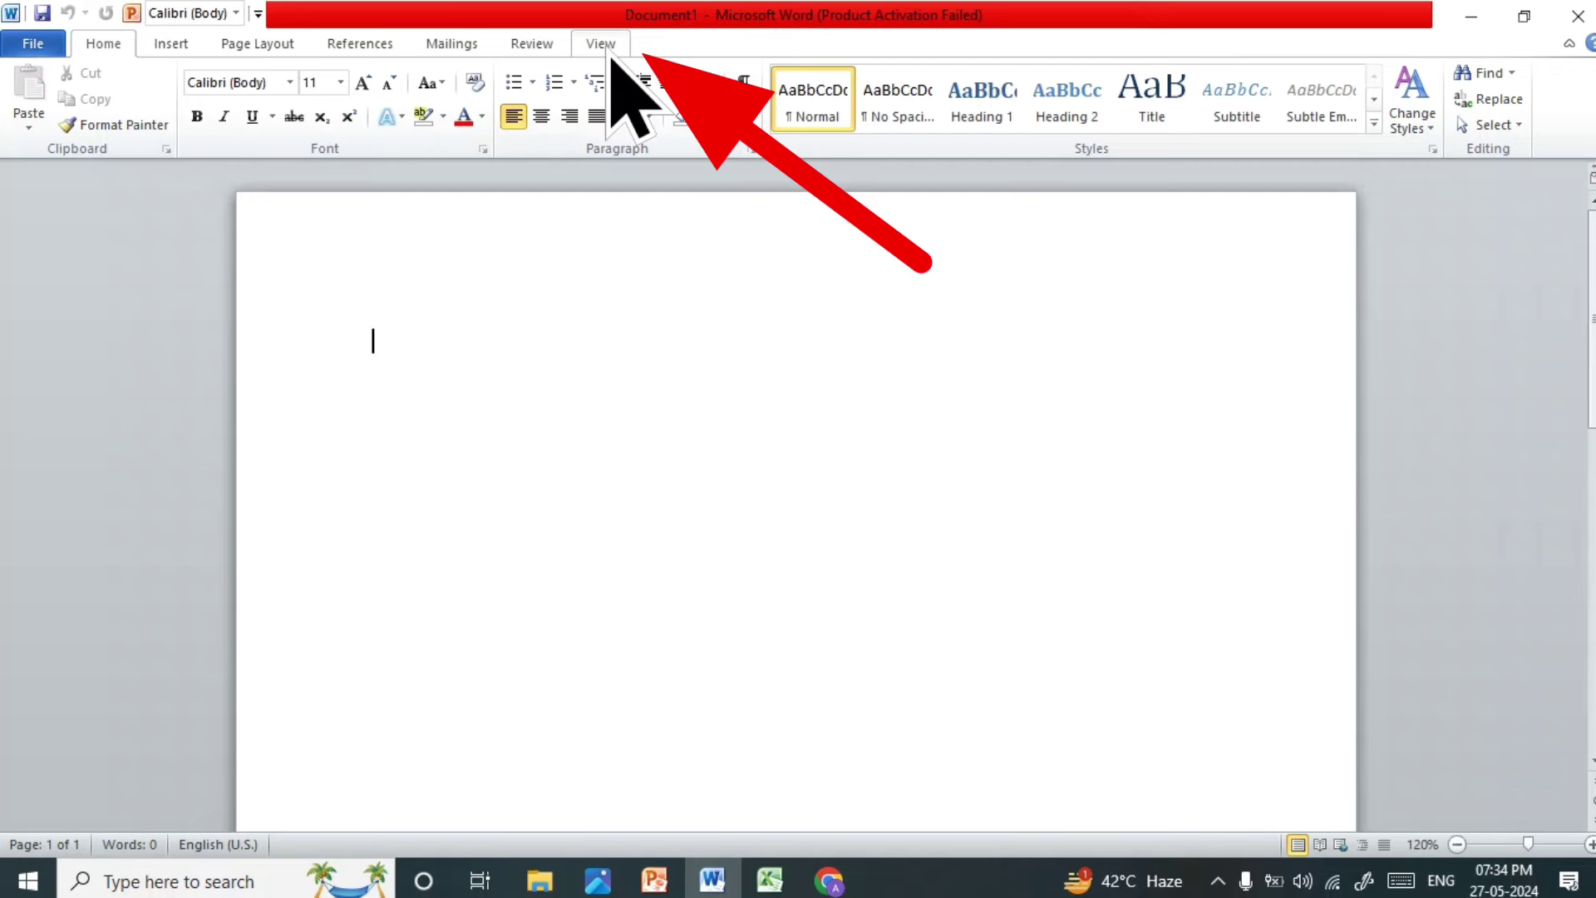
Open the Macros dialog via View > Macros > View Macros.
click(610, 50)
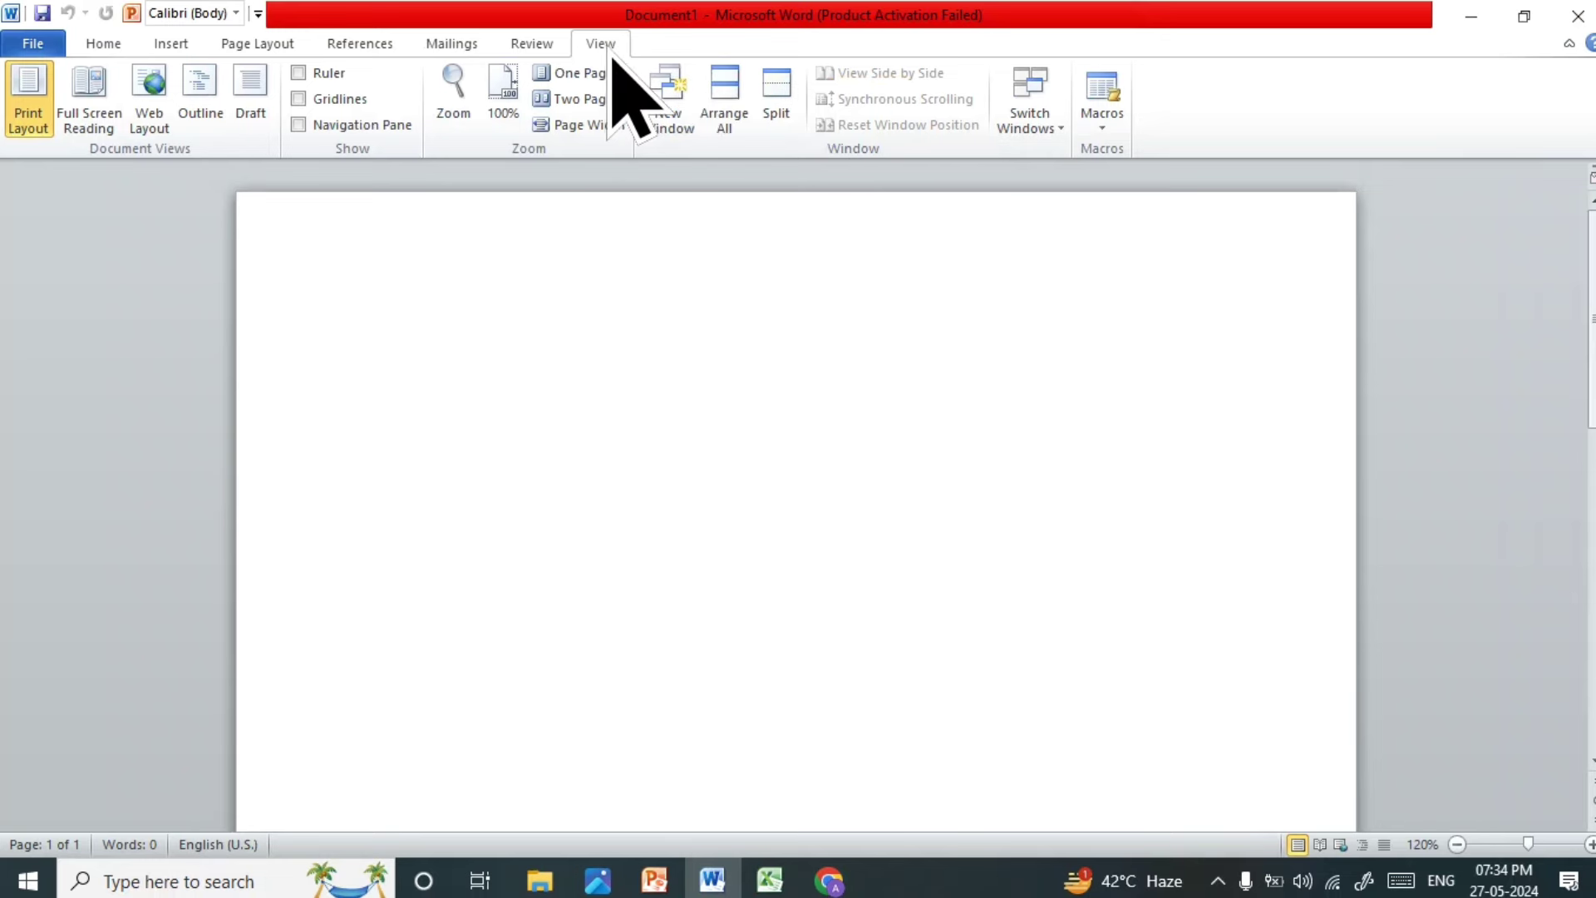
click(1129, 129)
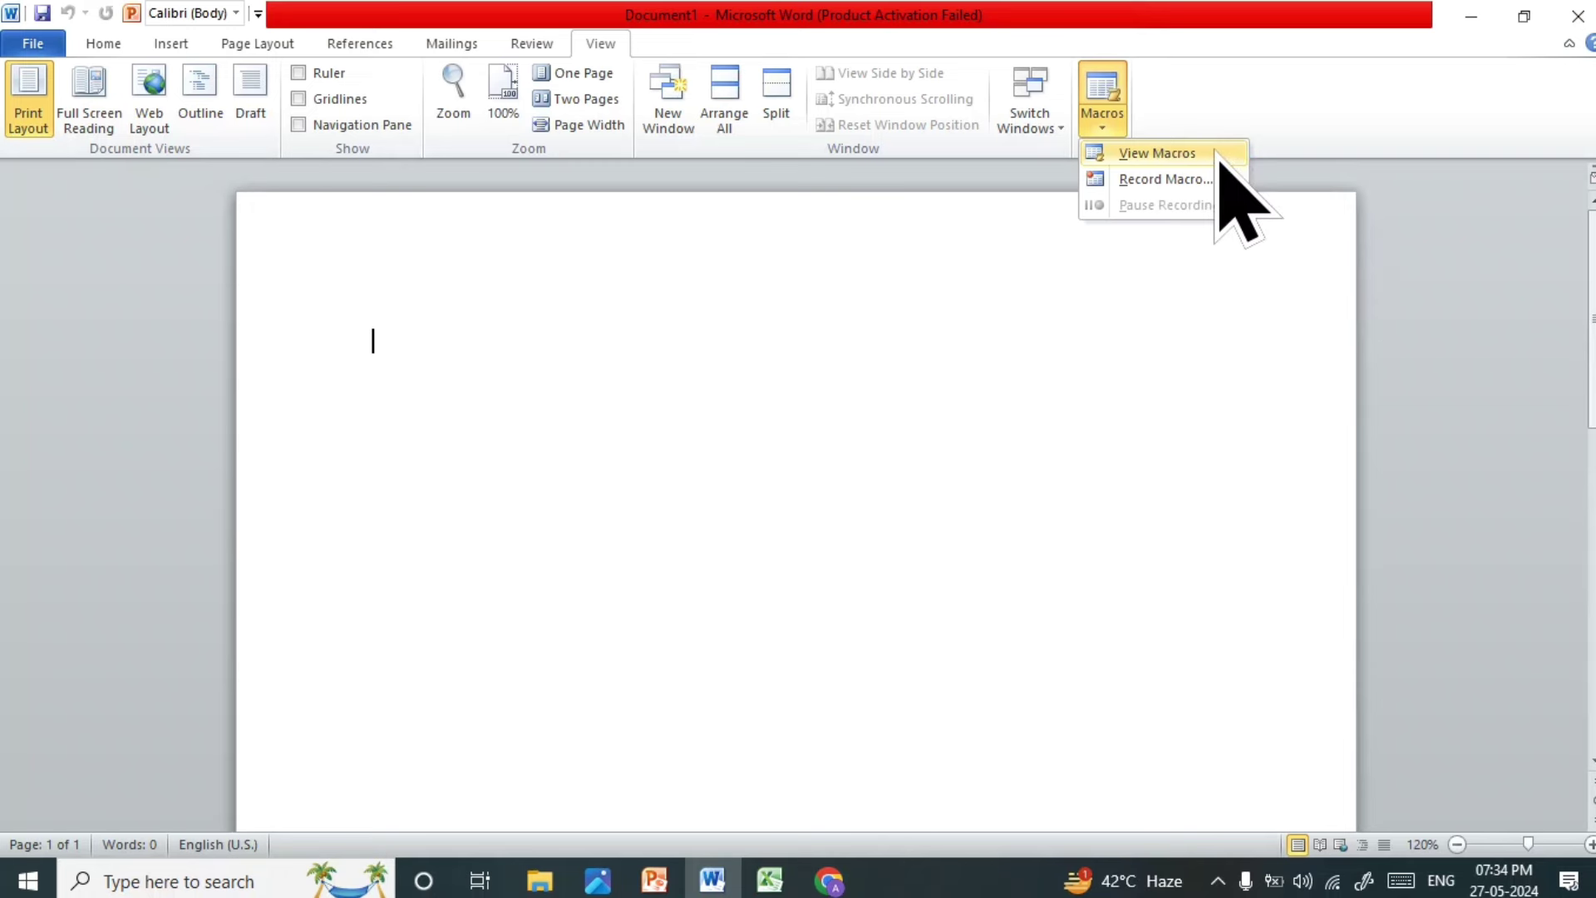
click(1170, 158)
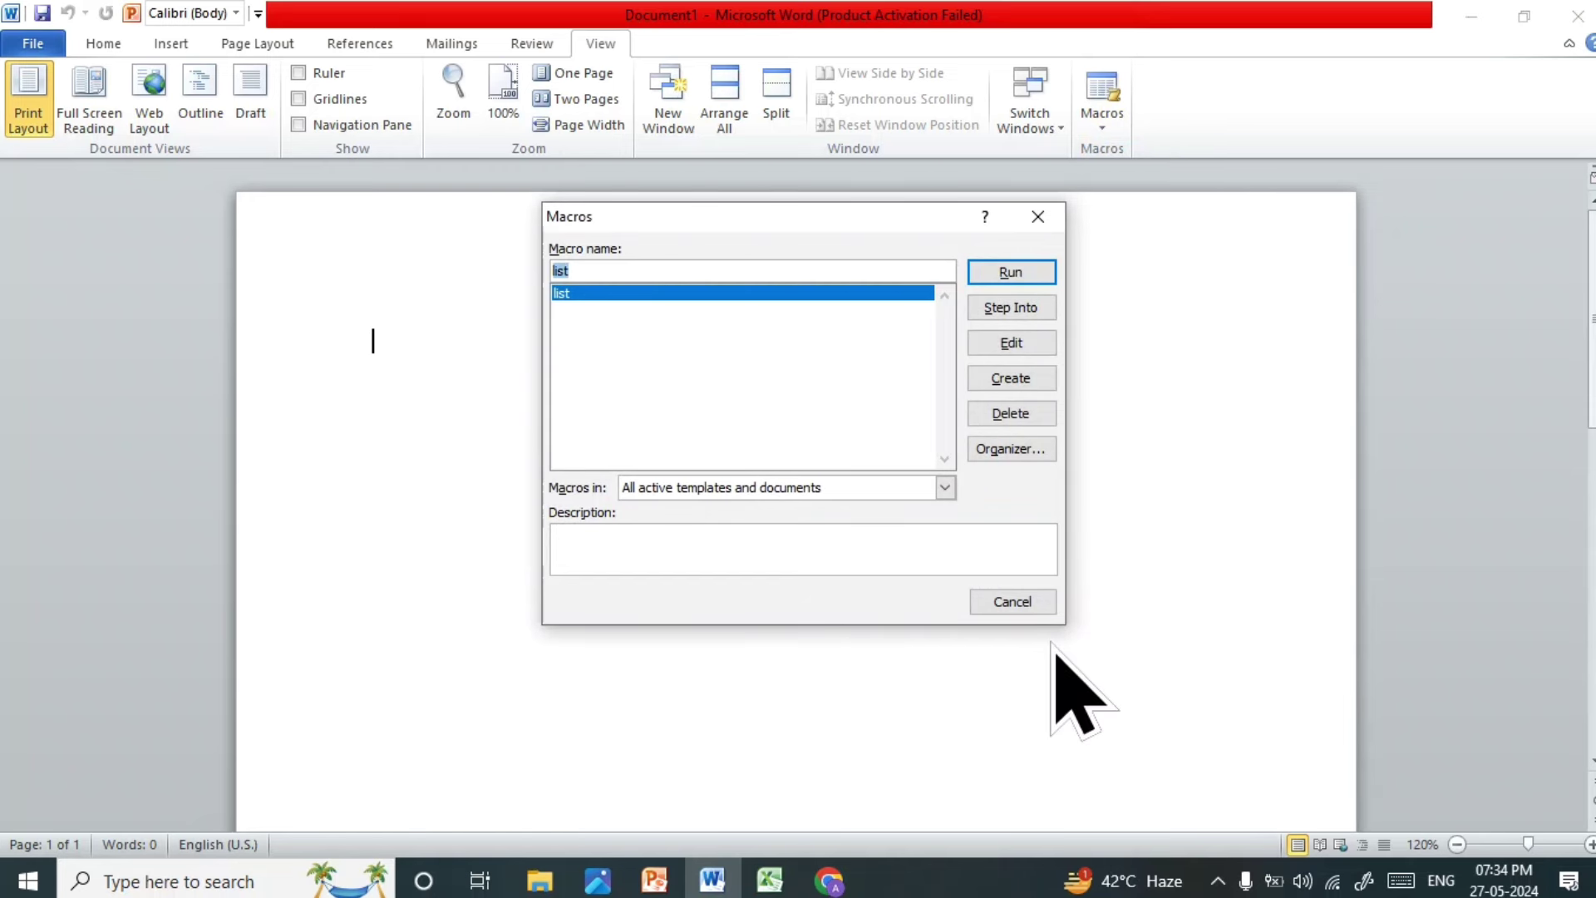
Set Macros in to Word commands, find ListCommands by typing 'list', and run it.
click(947, 487)
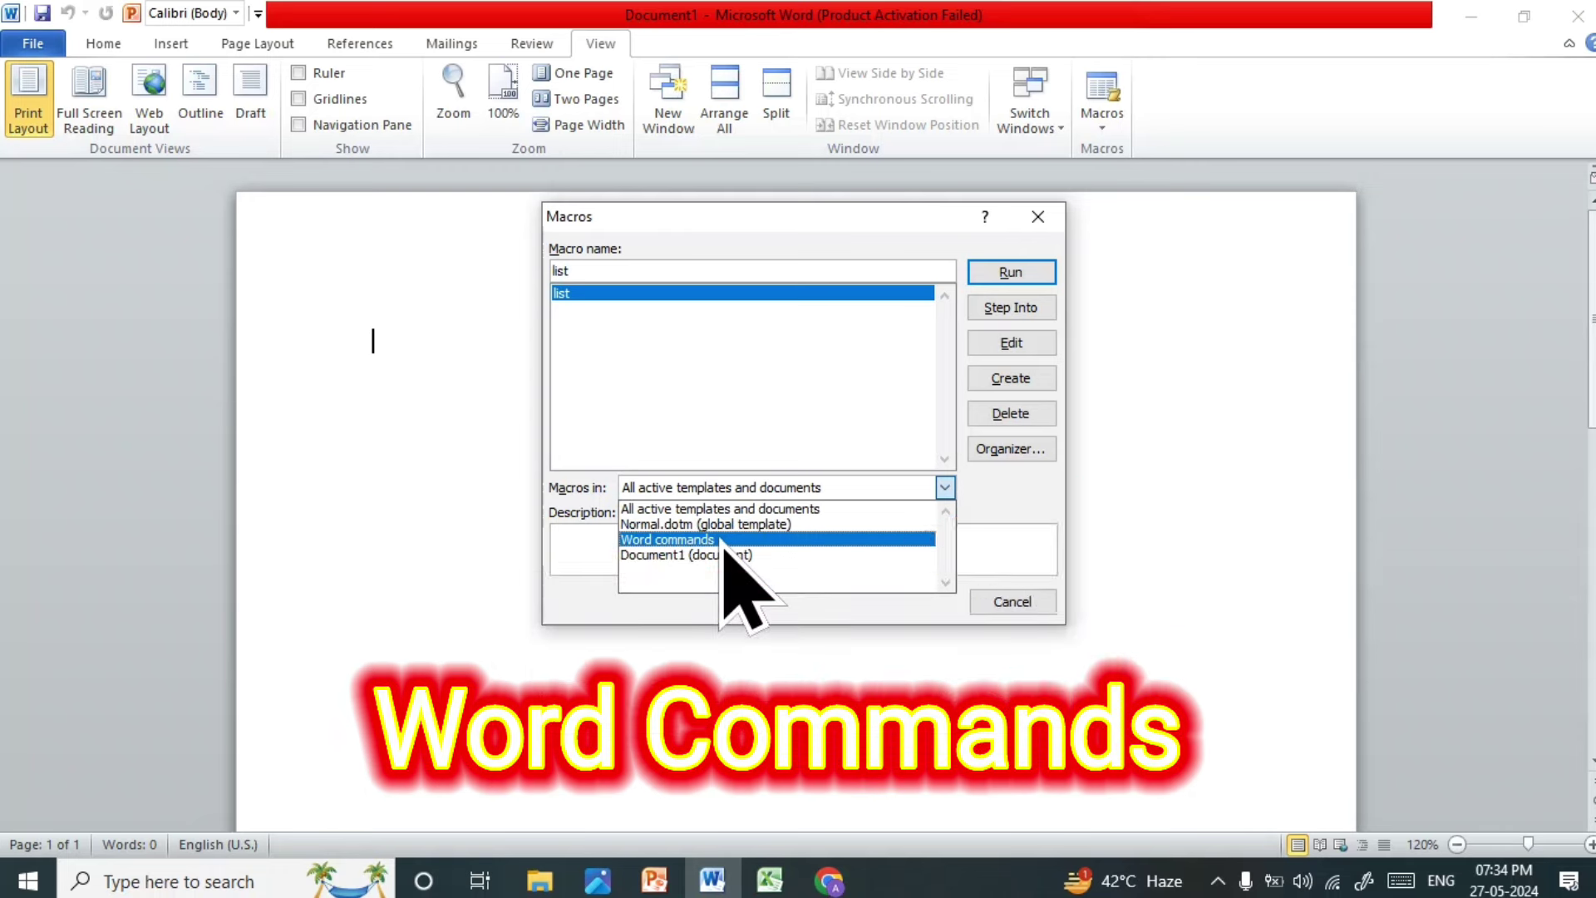
click(720, 540)
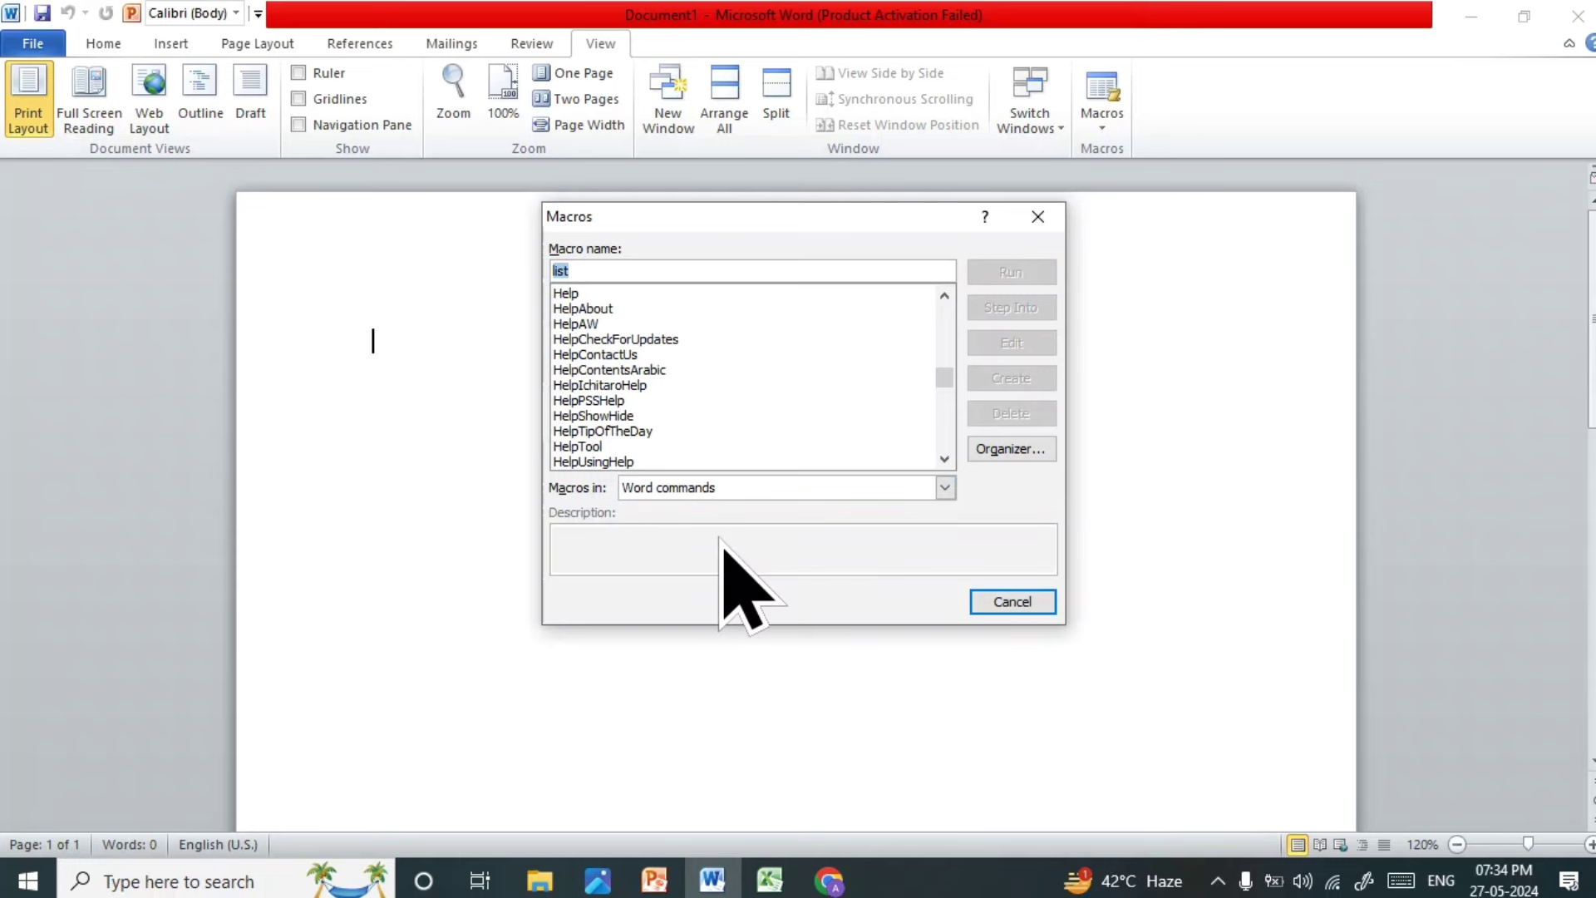
click(589, 271)
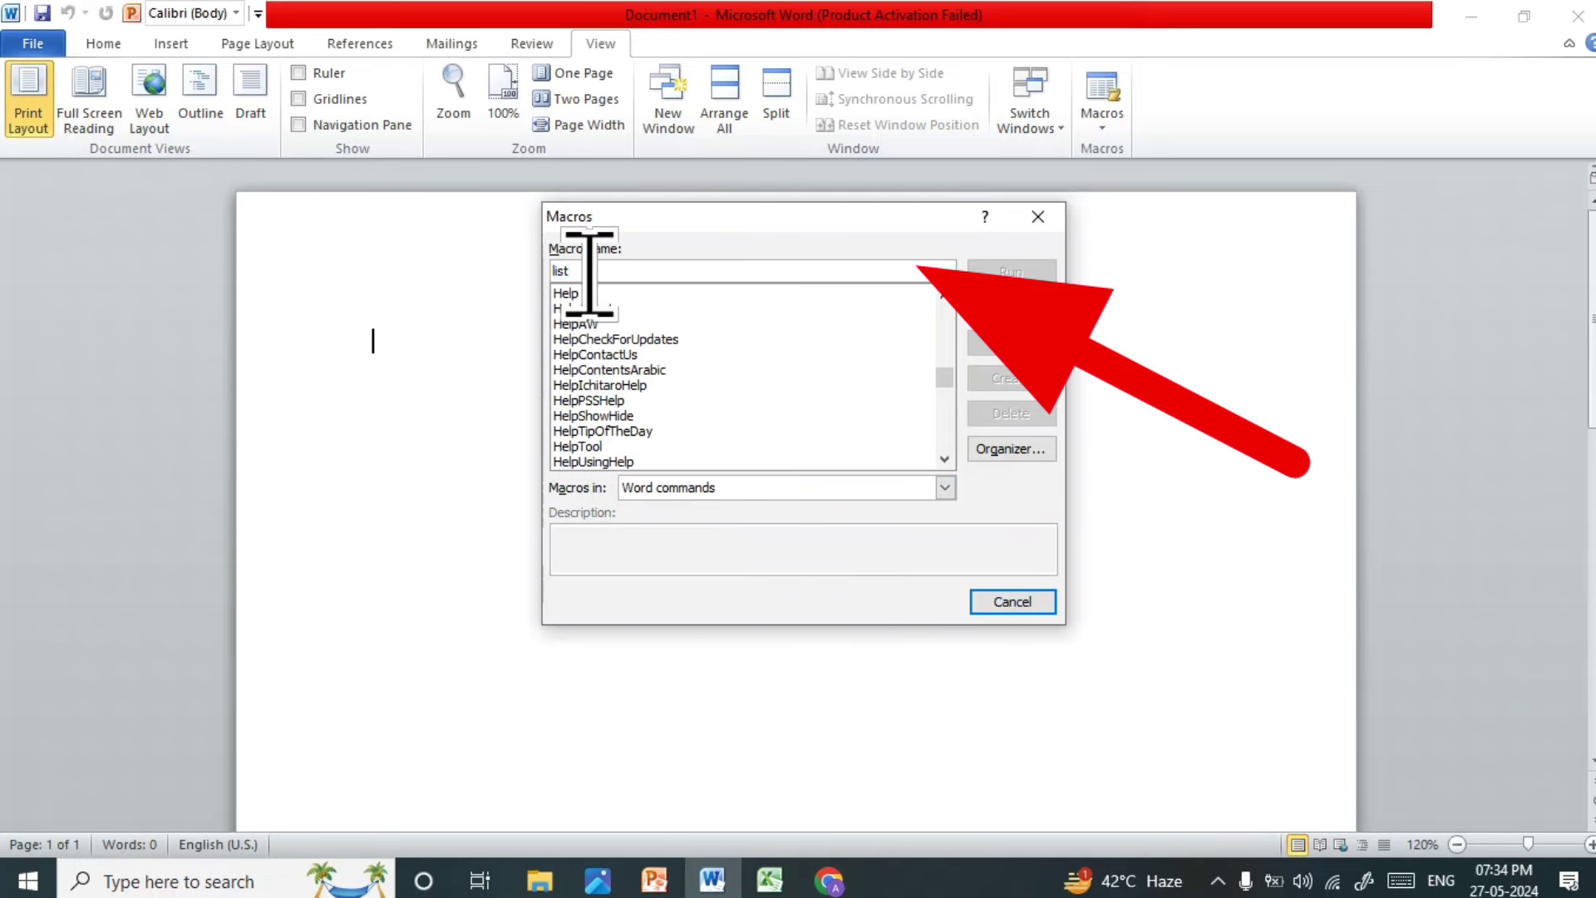
key(BackSpace)
key(BackSpace)
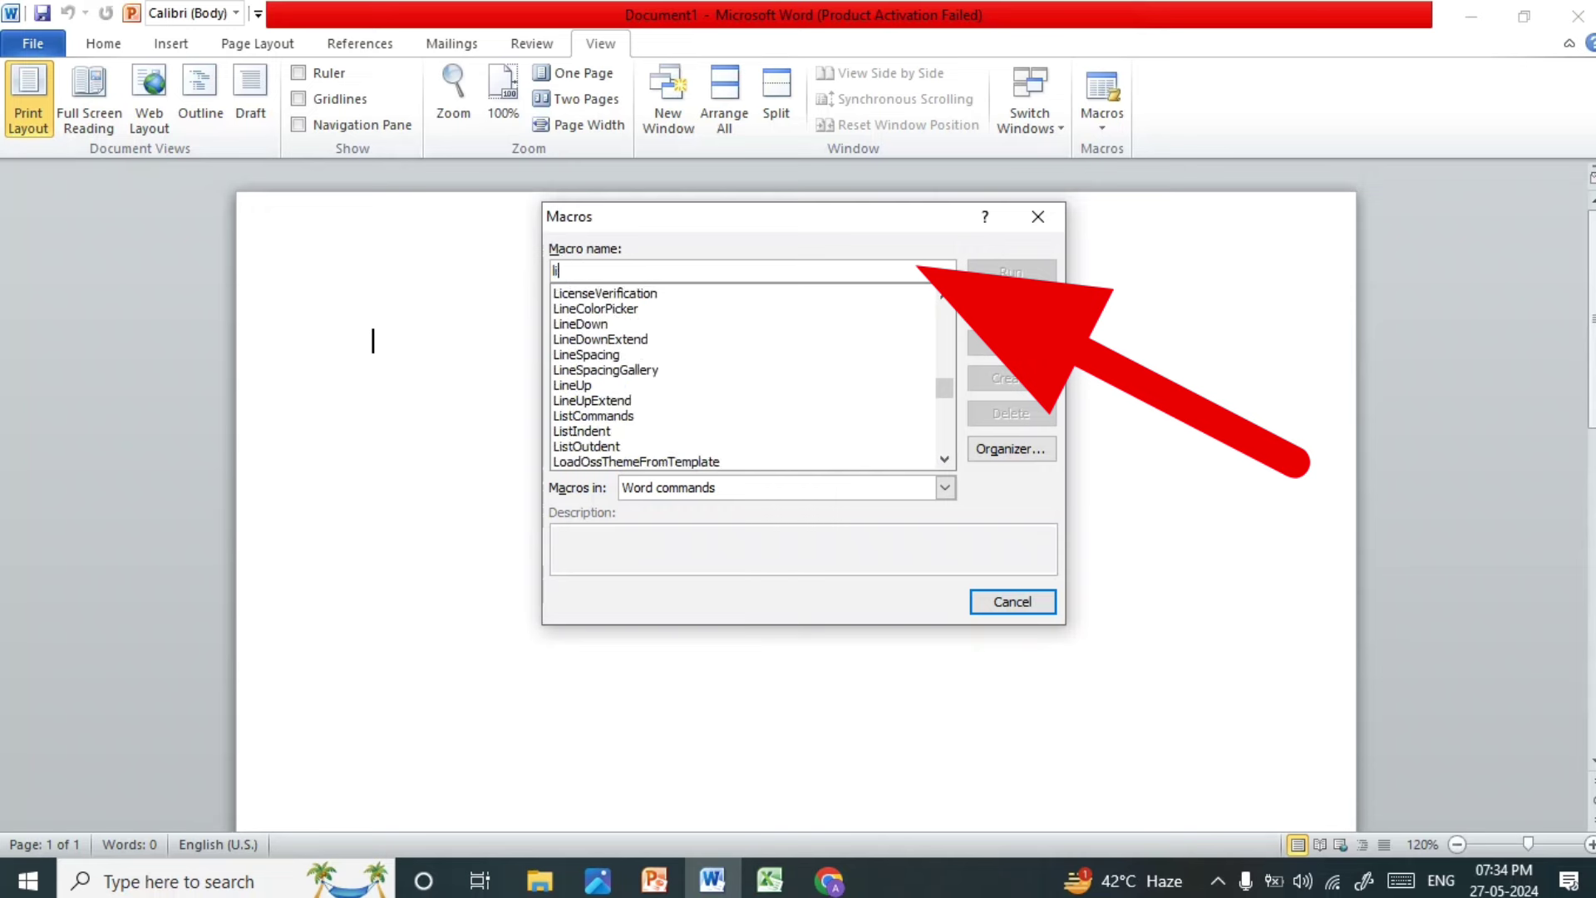
key(BackSpace)
key(BackSpace)
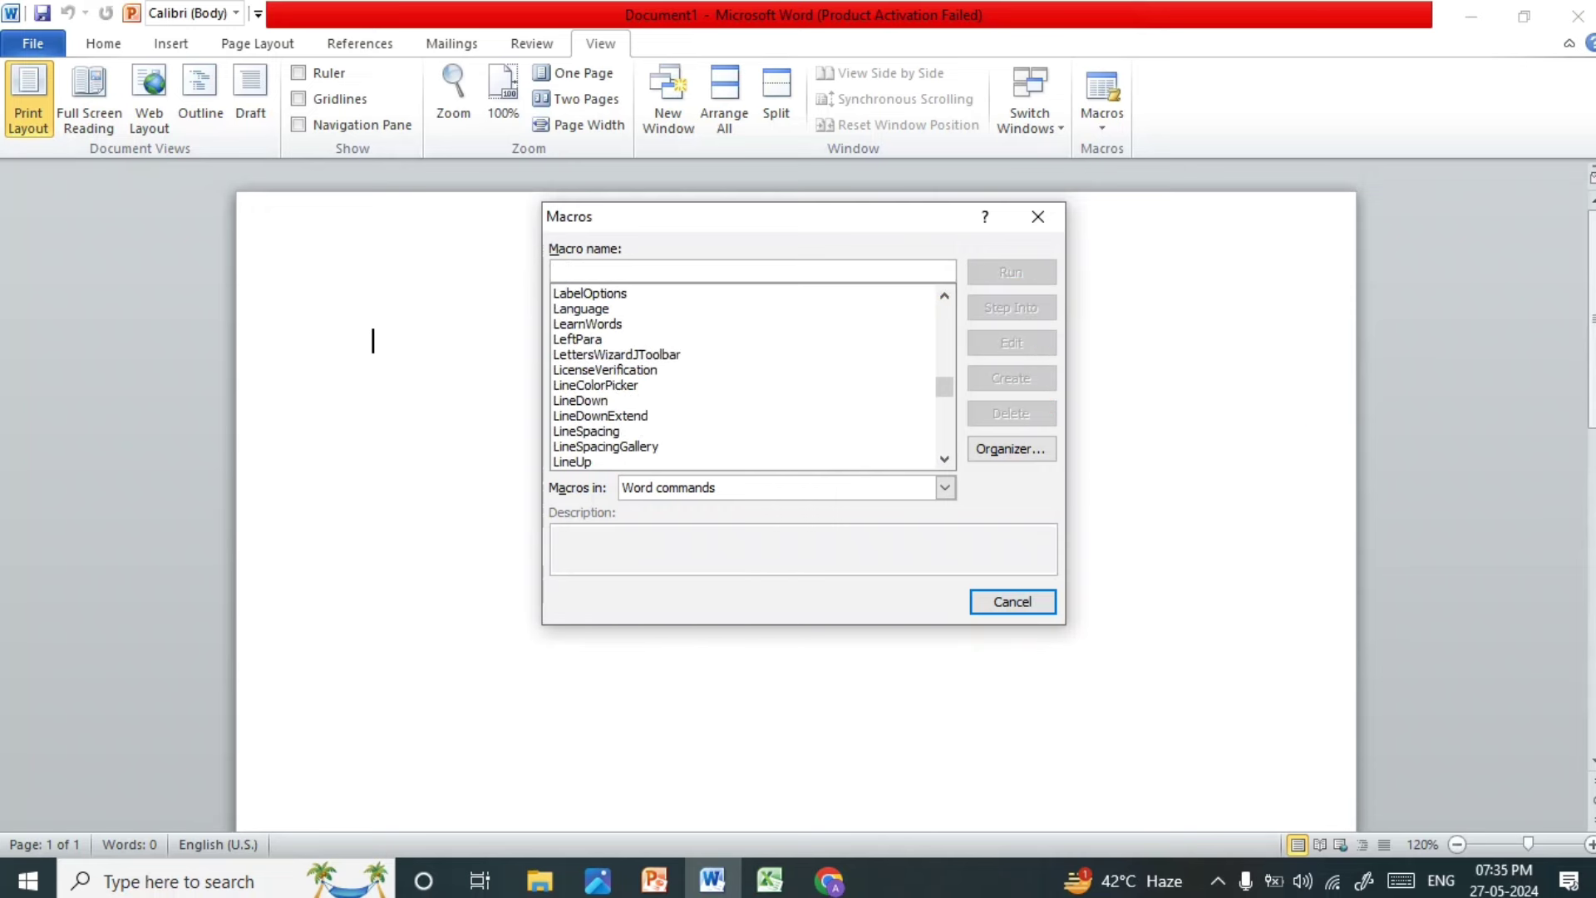
text(li)
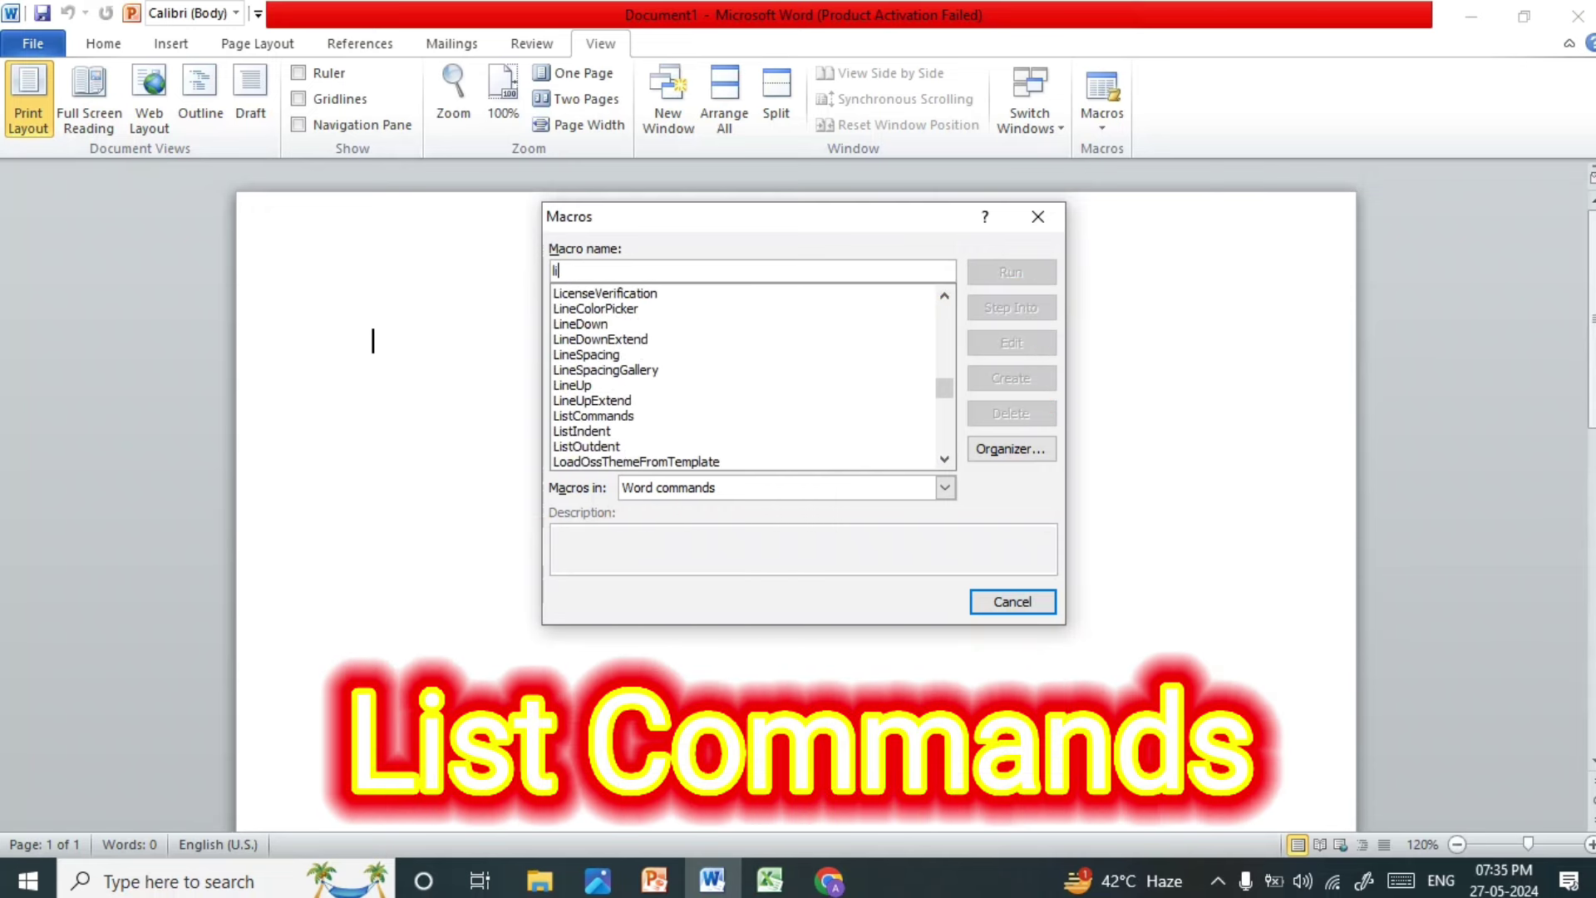
text(st)
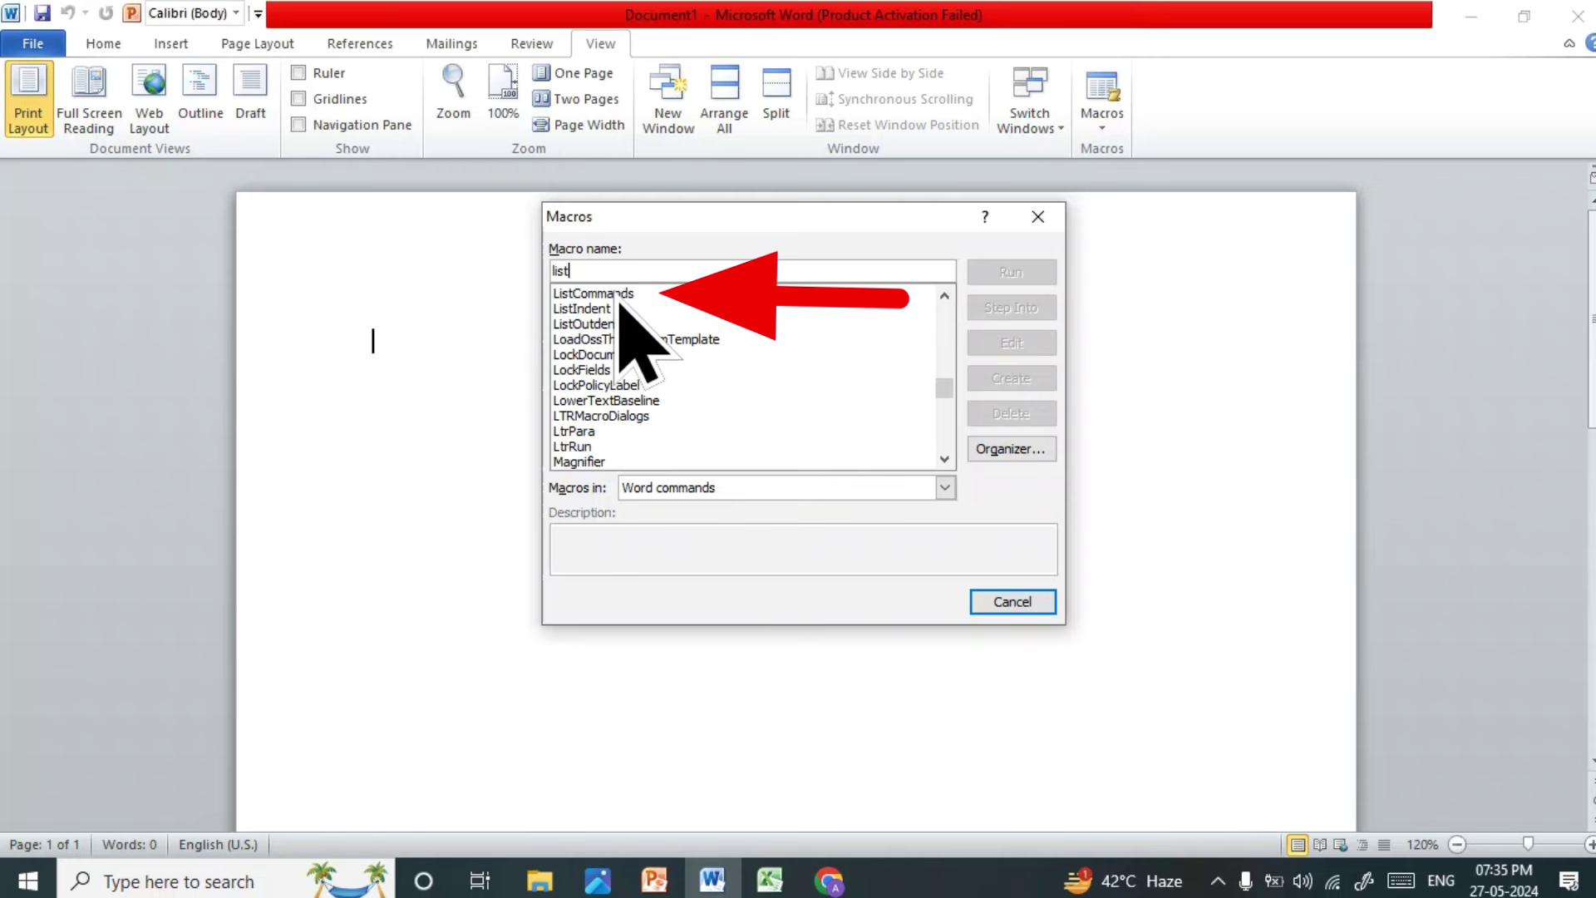
click(619, 296)
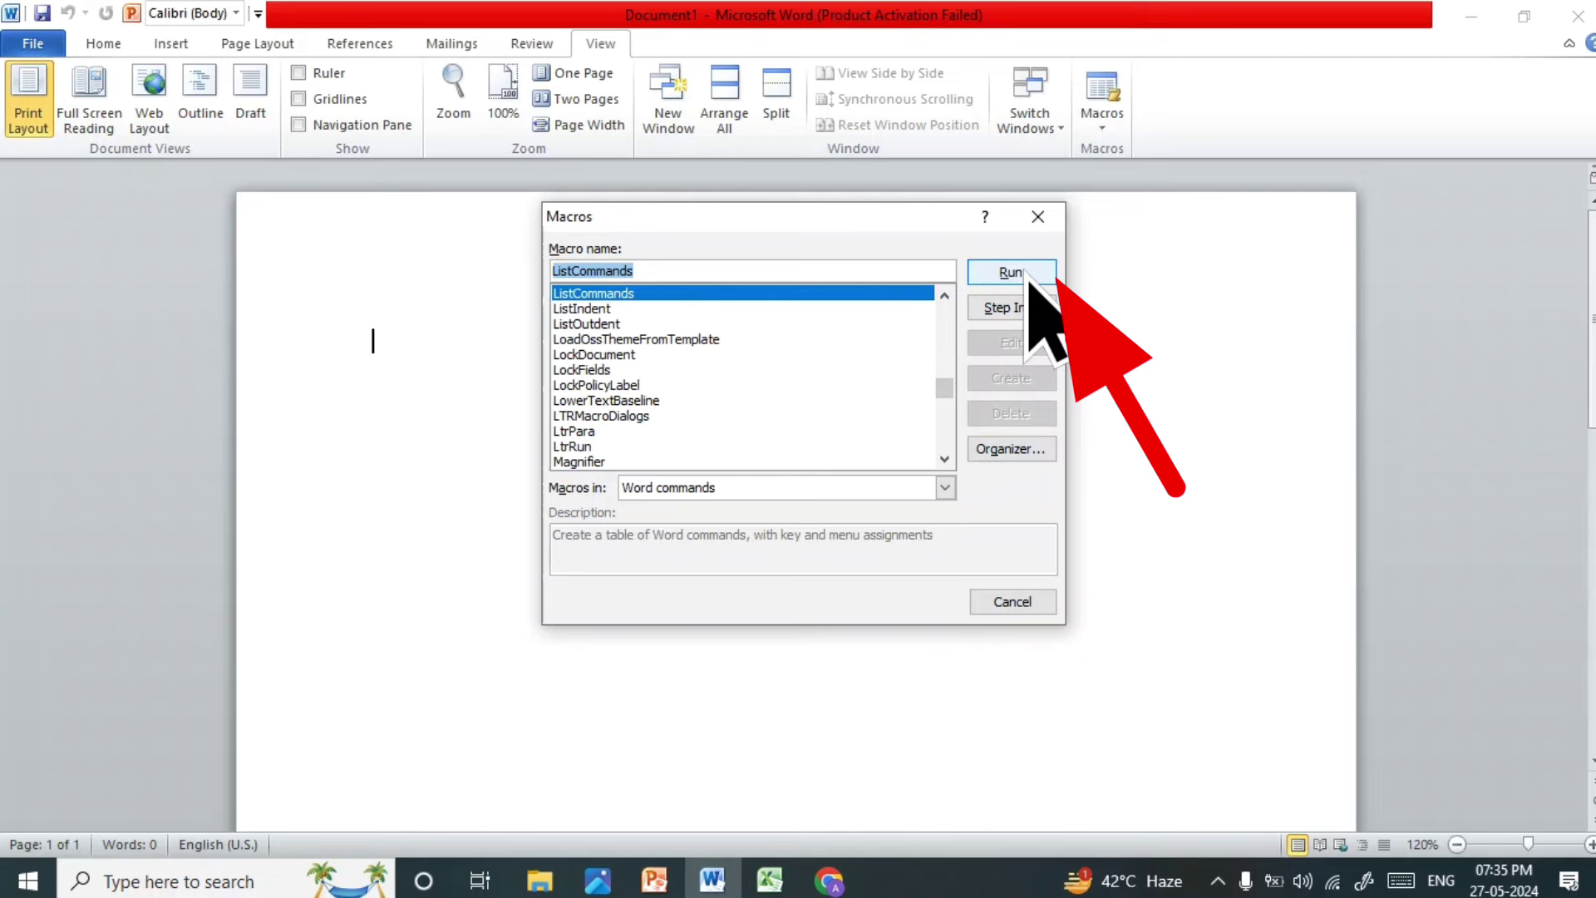
click(1029, 280)
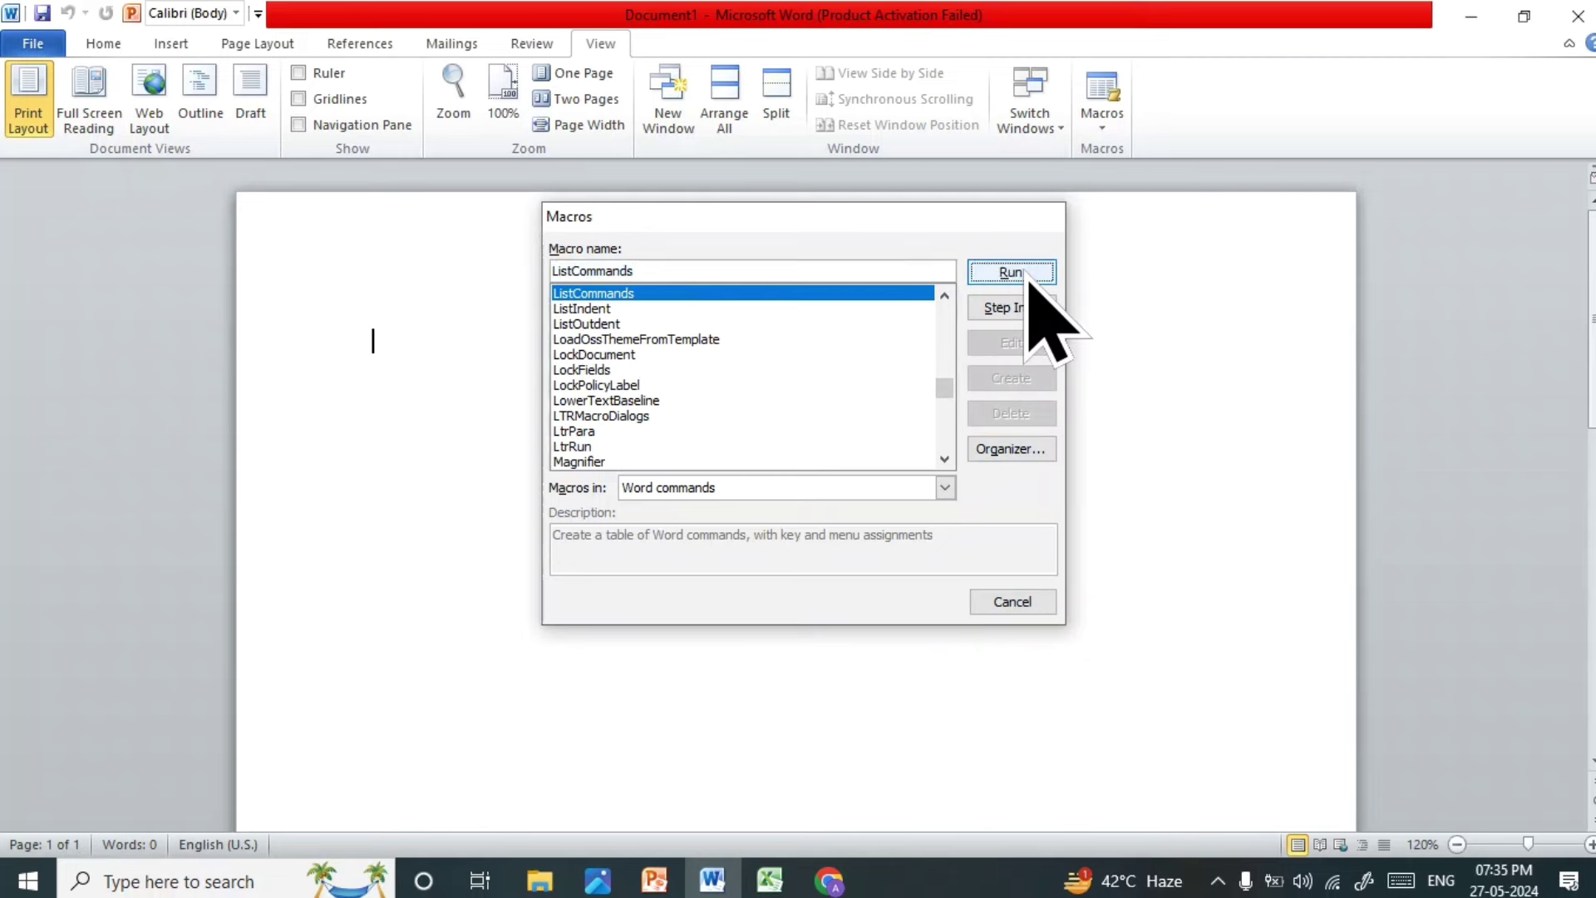
click(761, 461)
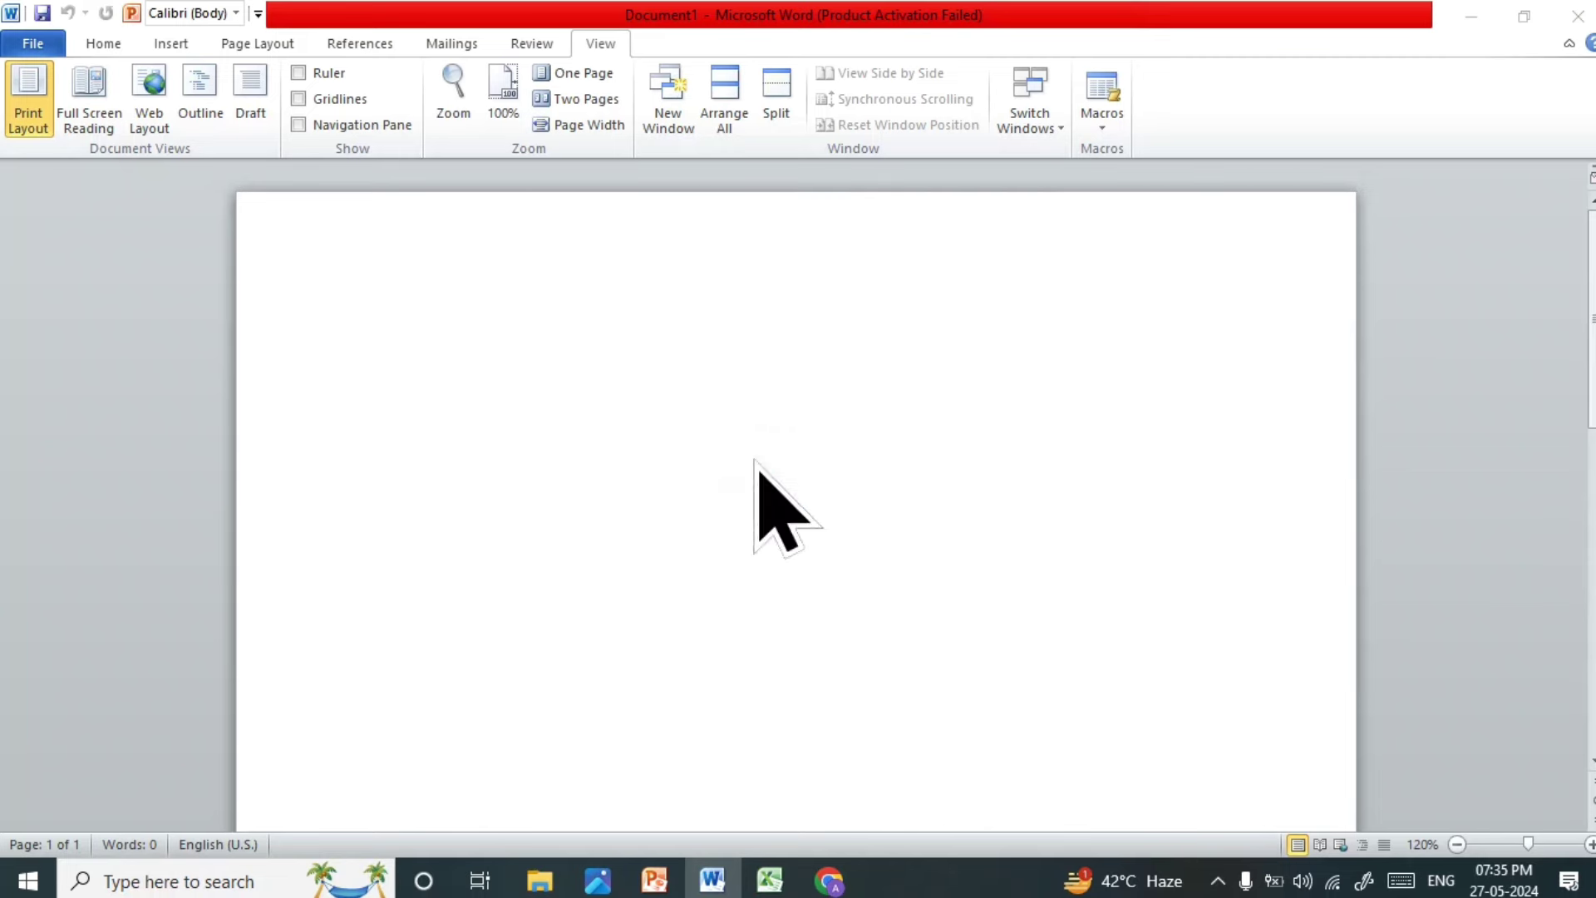
scroll(960, 344, down, 3)
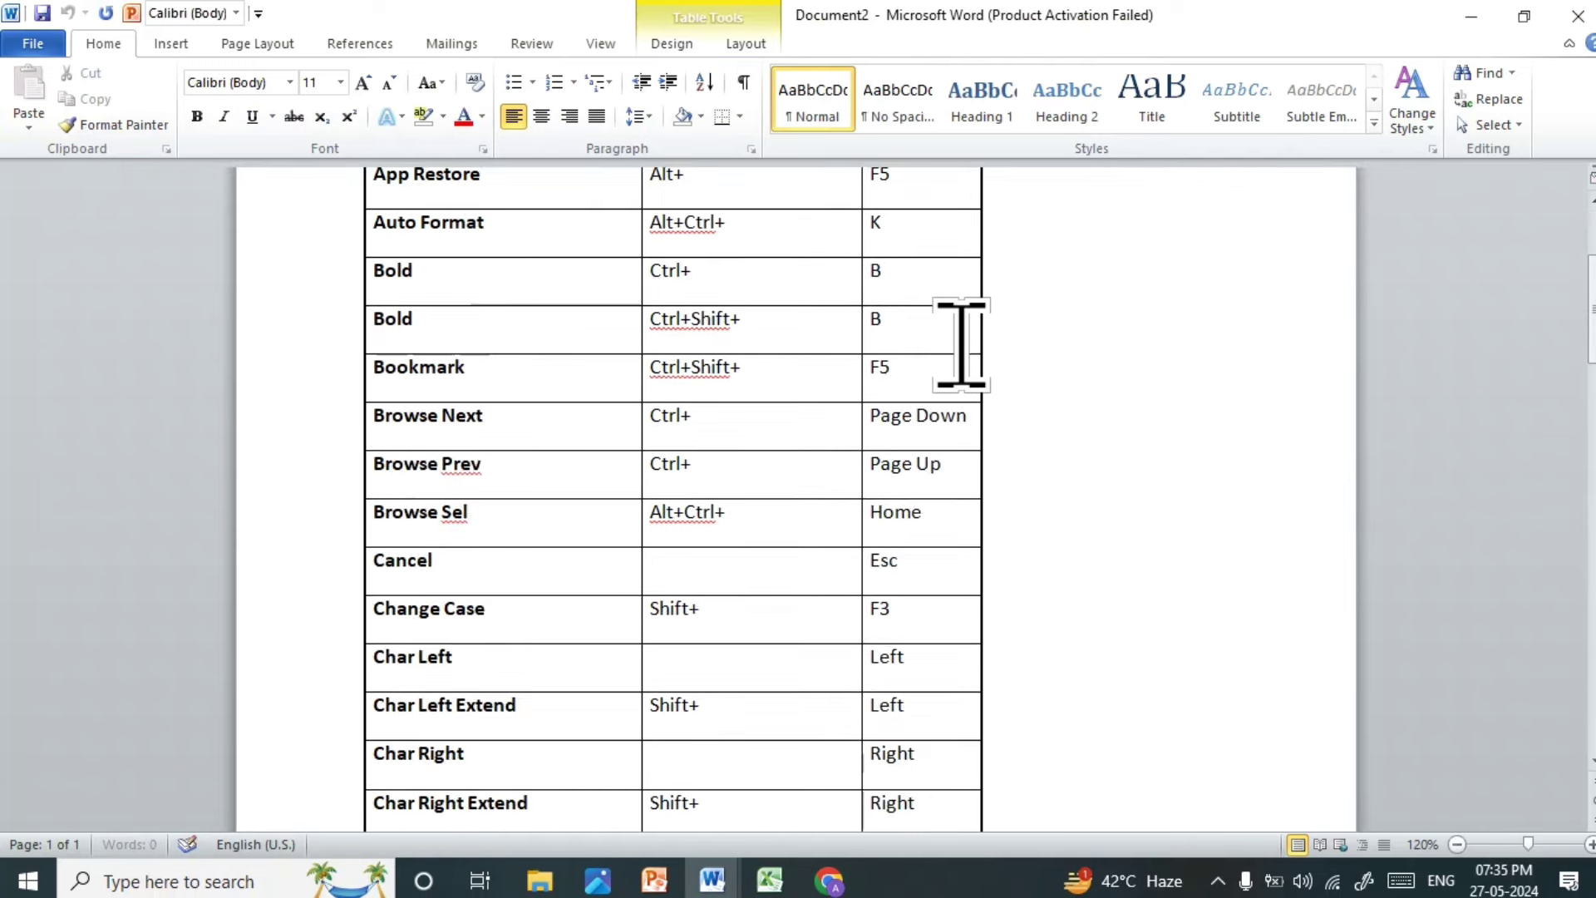
scroll(961, 344, up, 1)
scroll(961, 344, up, 2)
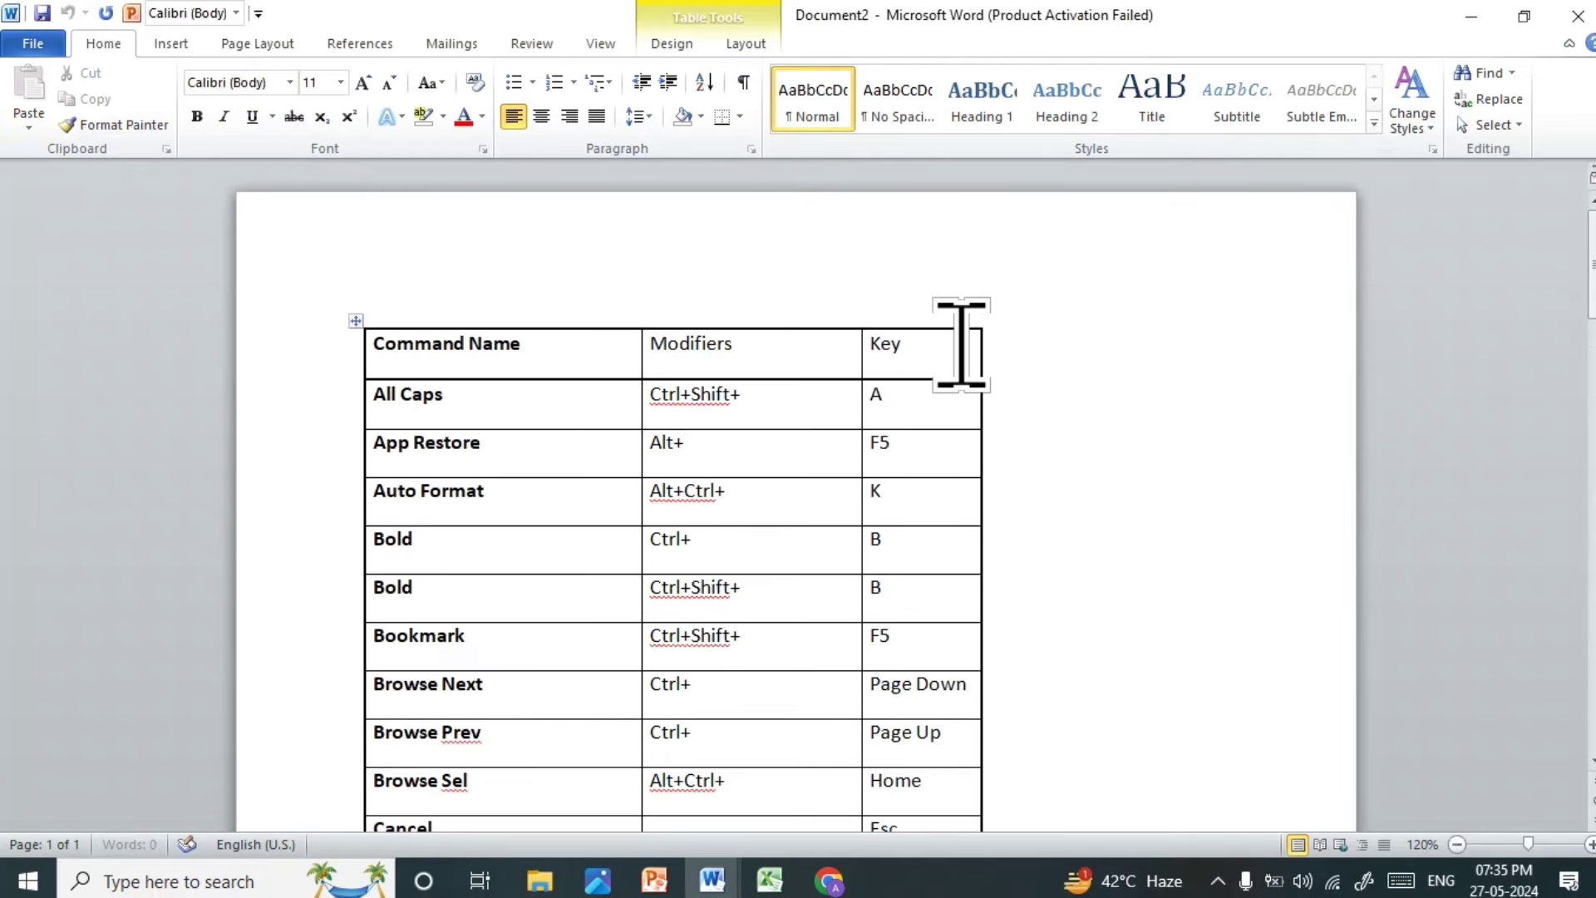
scroll(961, 344, down, 2)
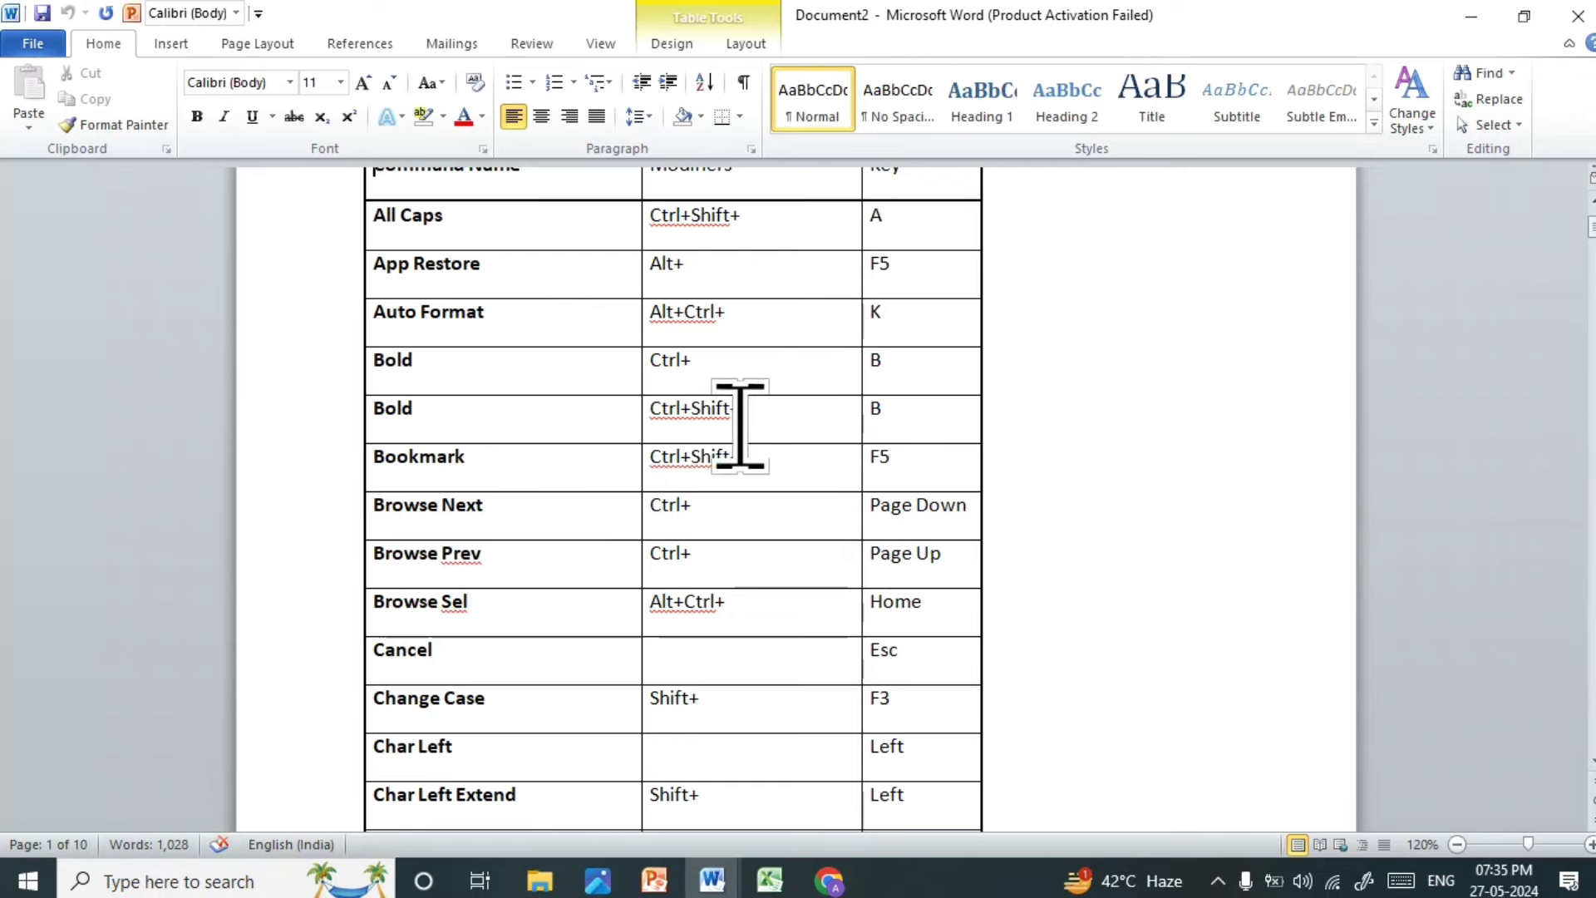
scroll(790, 425, down, 3)
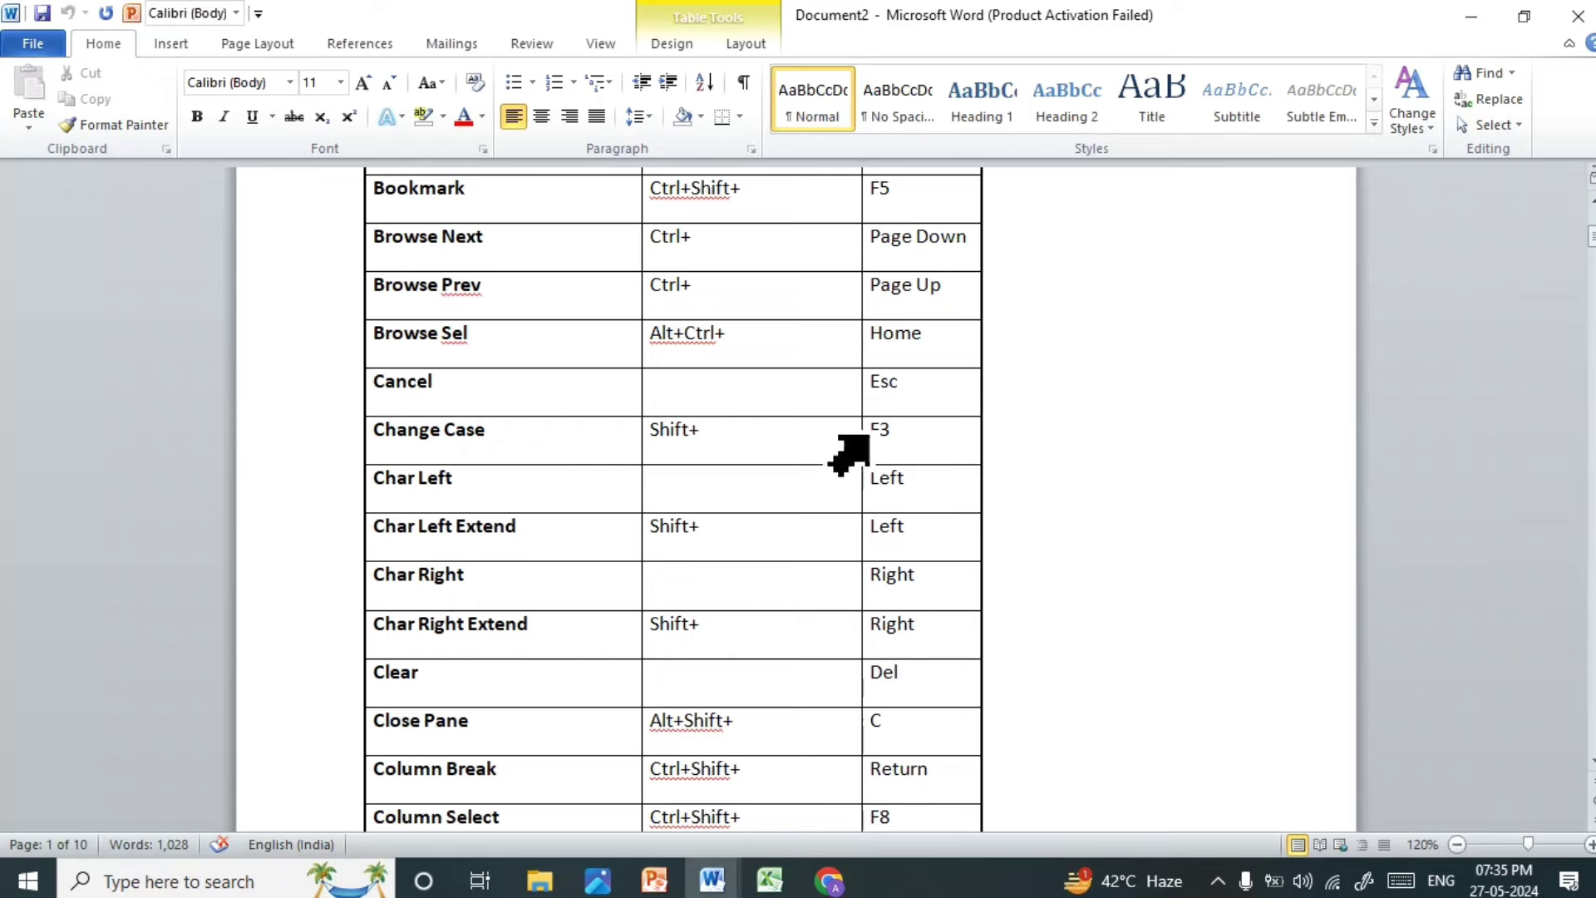
scroll(617, 481, down, 2)
scroll(542, 499, down, 2)
scroll(553, 528, down, 1)
scroll(553, 528, down, 2)
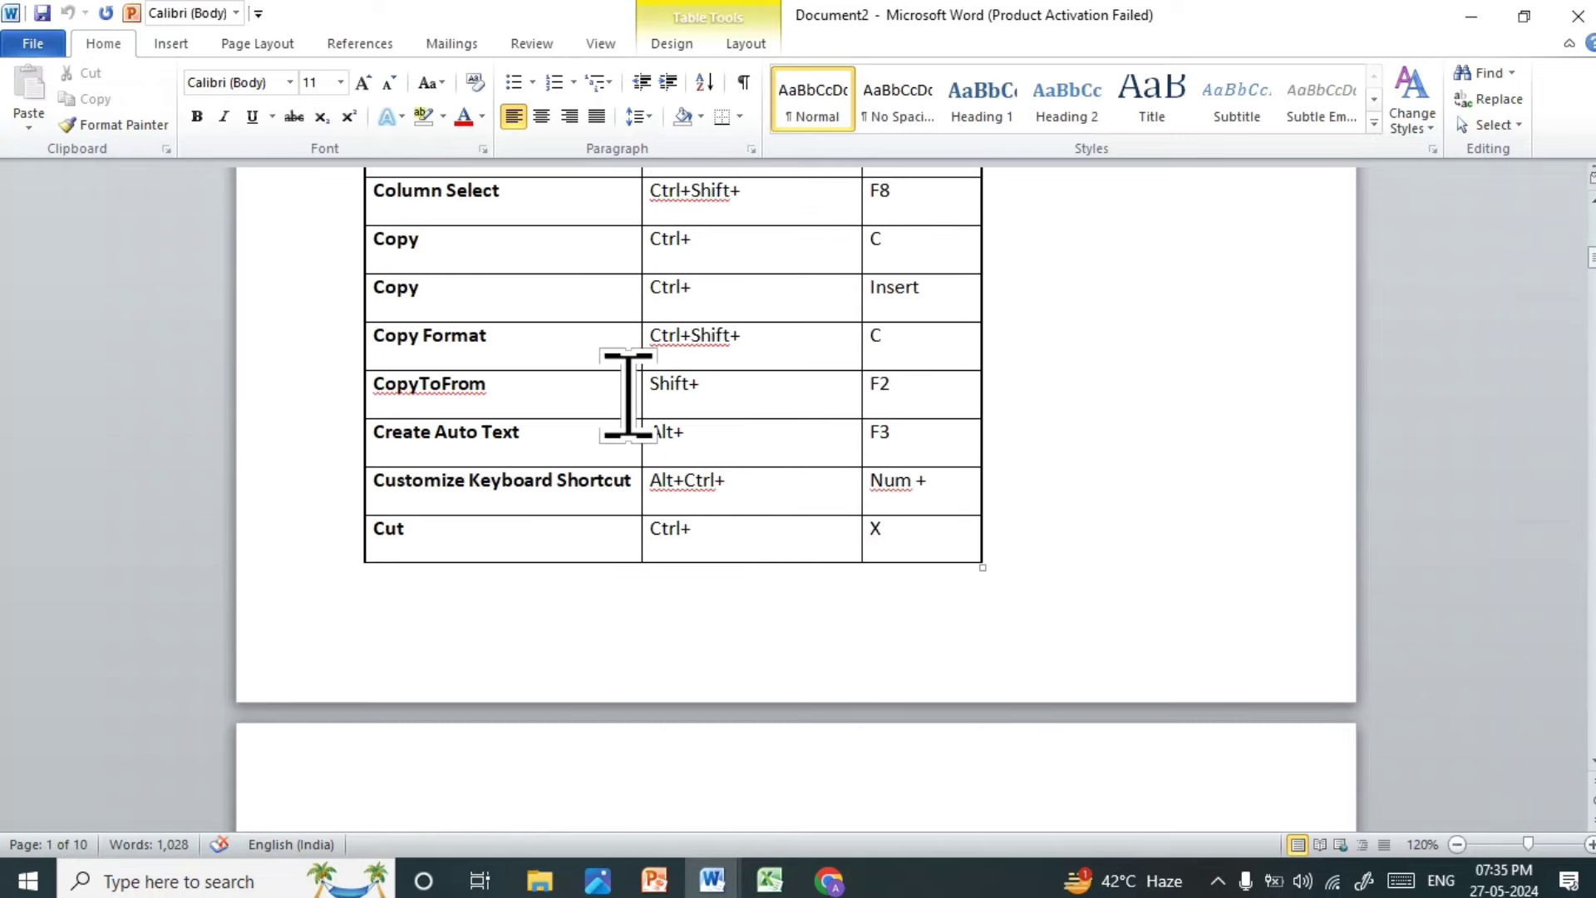
scroll(789, 349, down, 1)
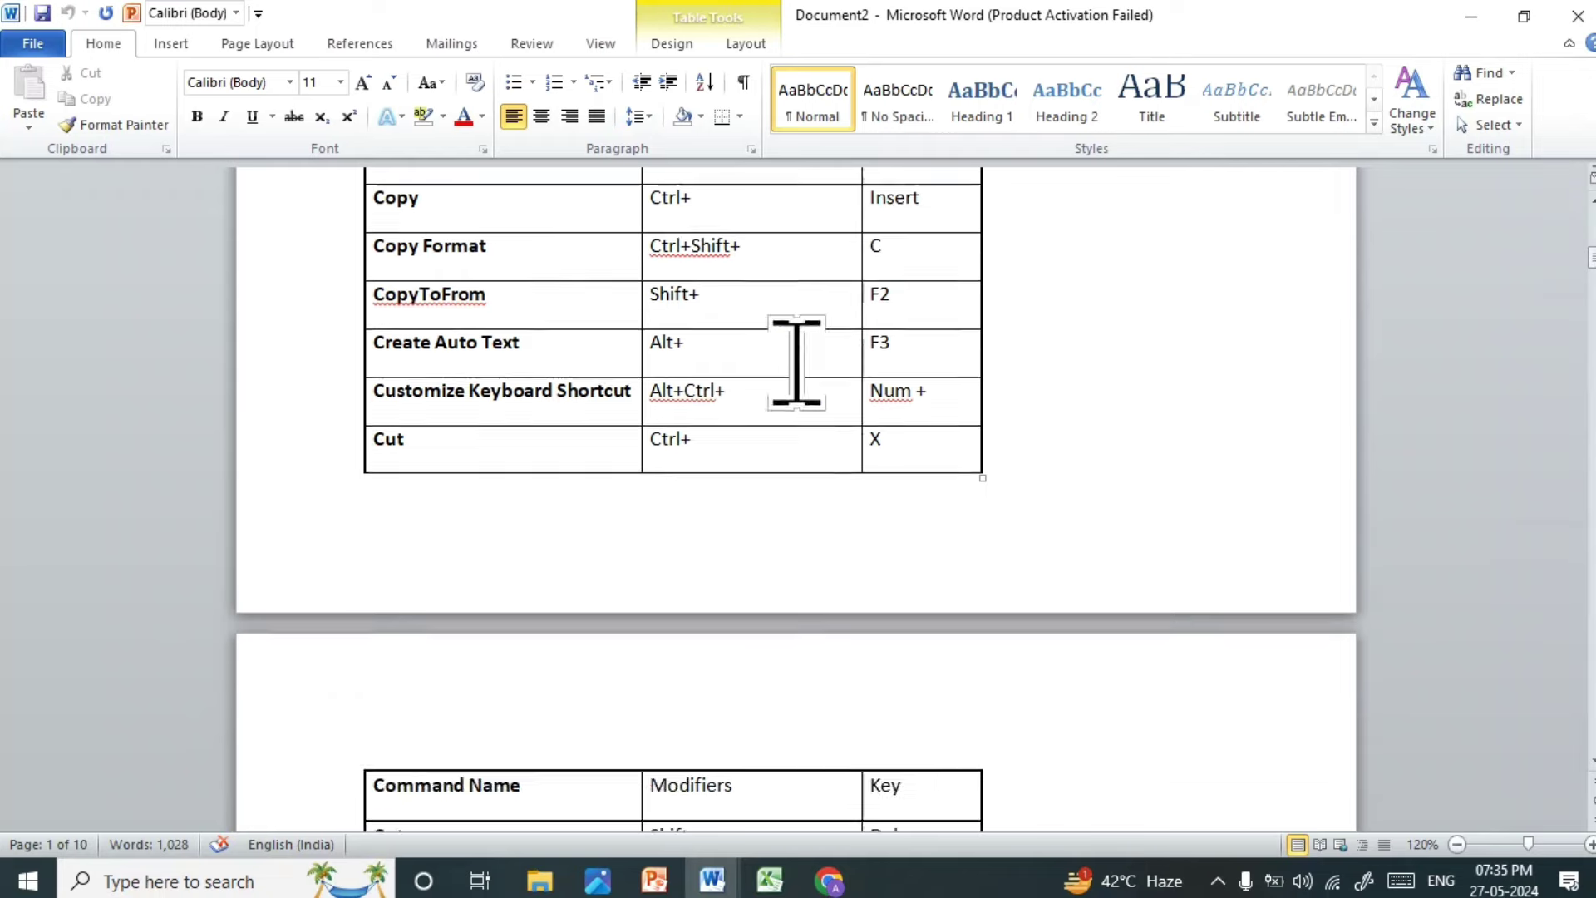
scroll(797, 363, down, 2)
scroll(796, 363, down, 4)
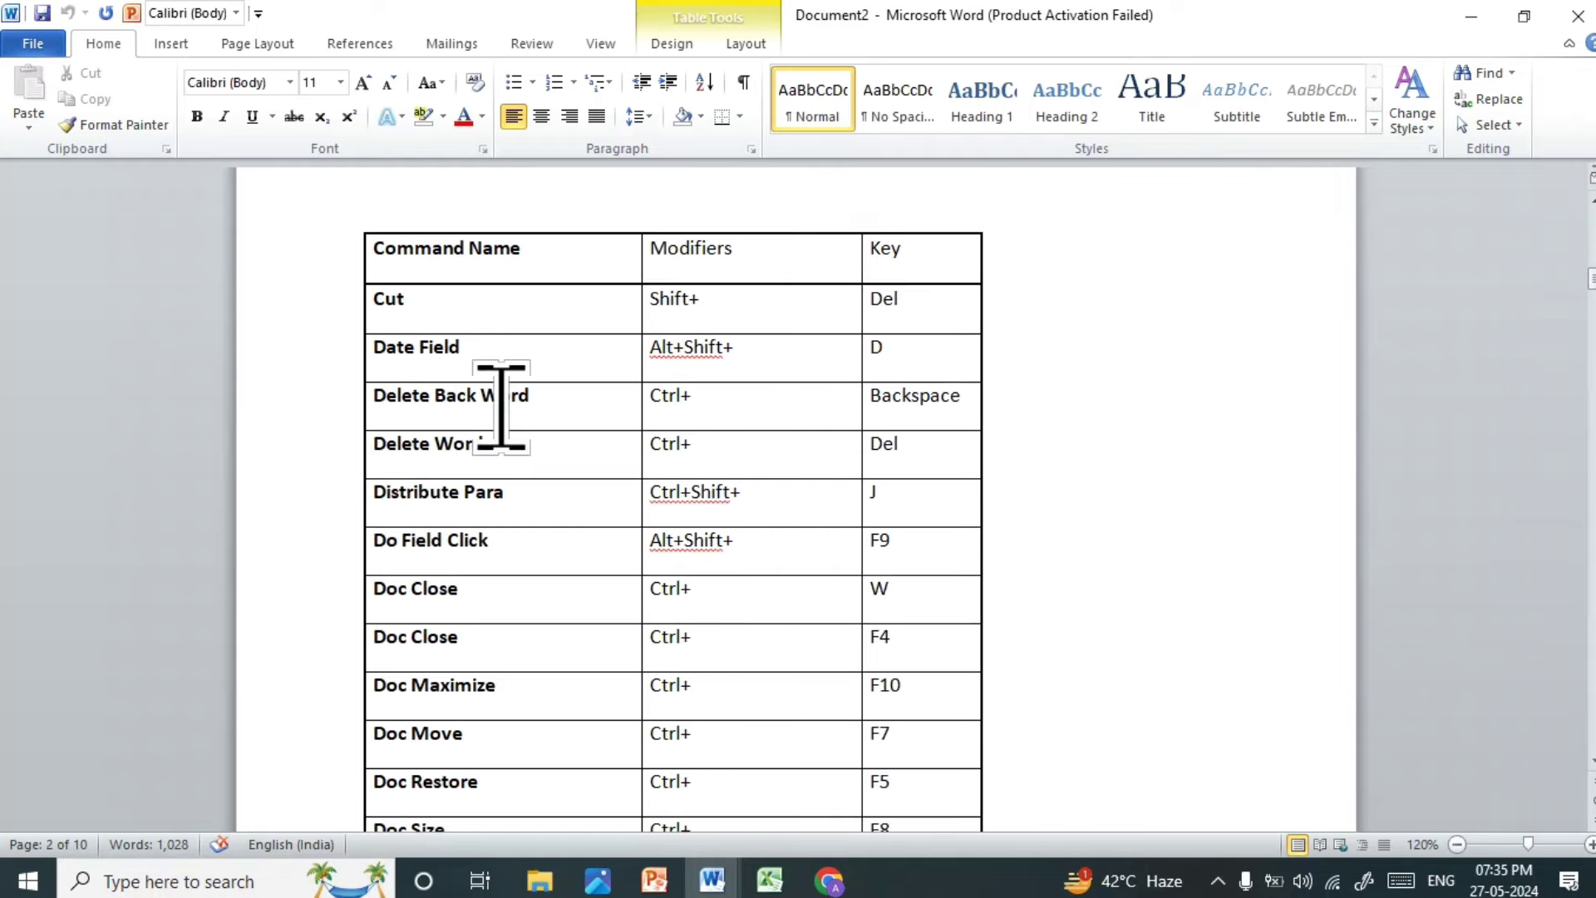
scroll(630, 541, down, 3)
scroll(630, 541, down, 1)
scroll(631, 541, down, 2)
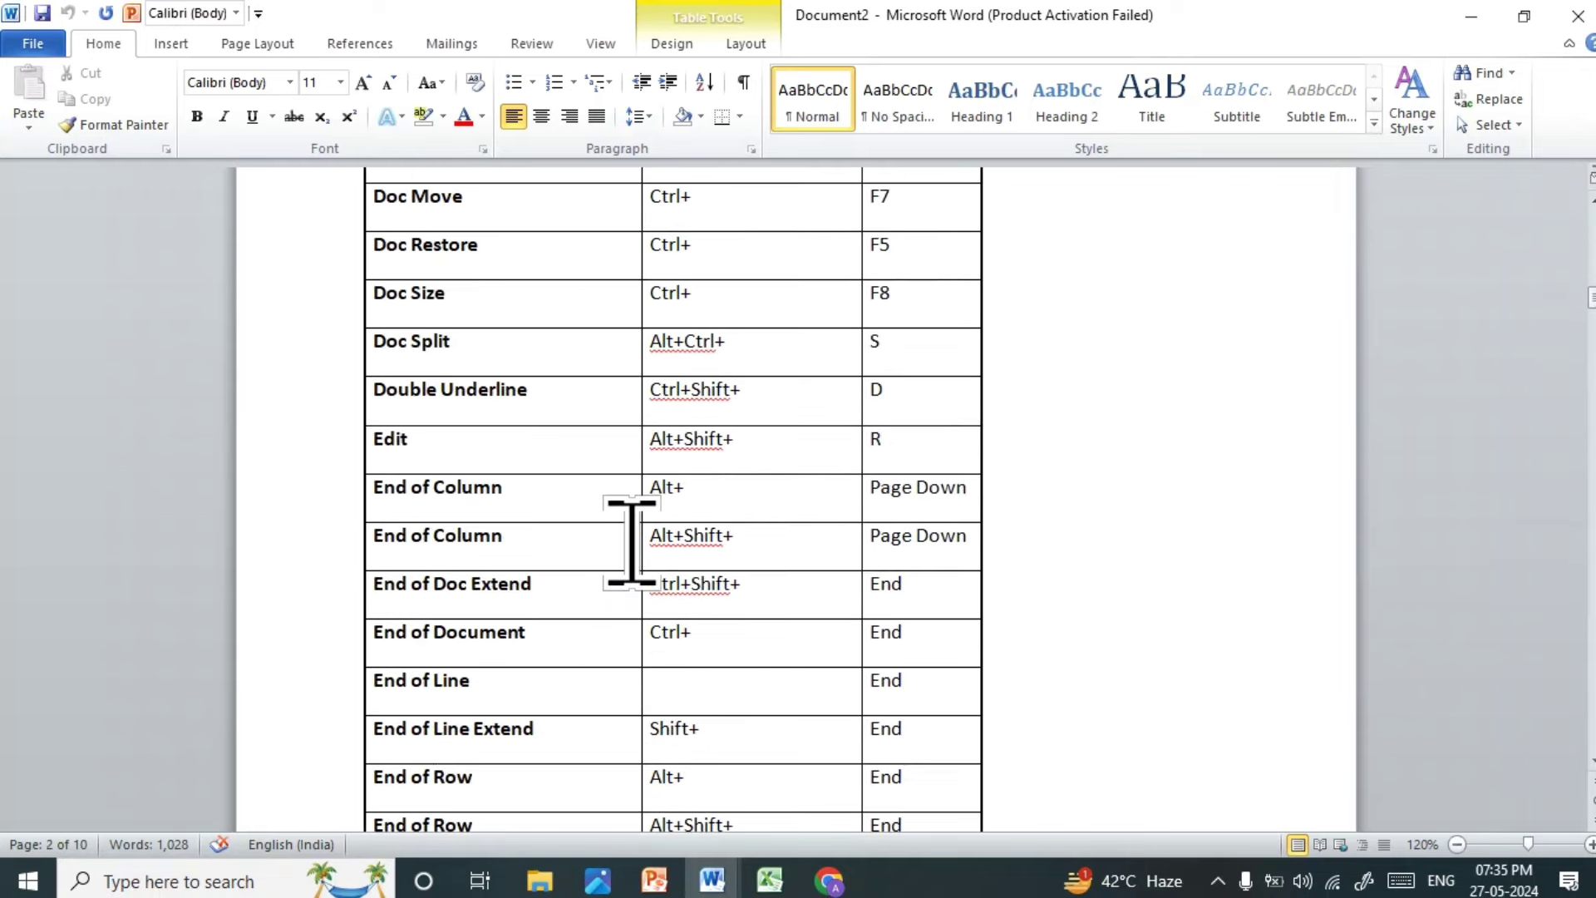
scroll(632, 540, down, 3)
scroll(632, 541, down, 2)
scroll(670, 474, down, 5)
scroll(670, 467, down, 6)
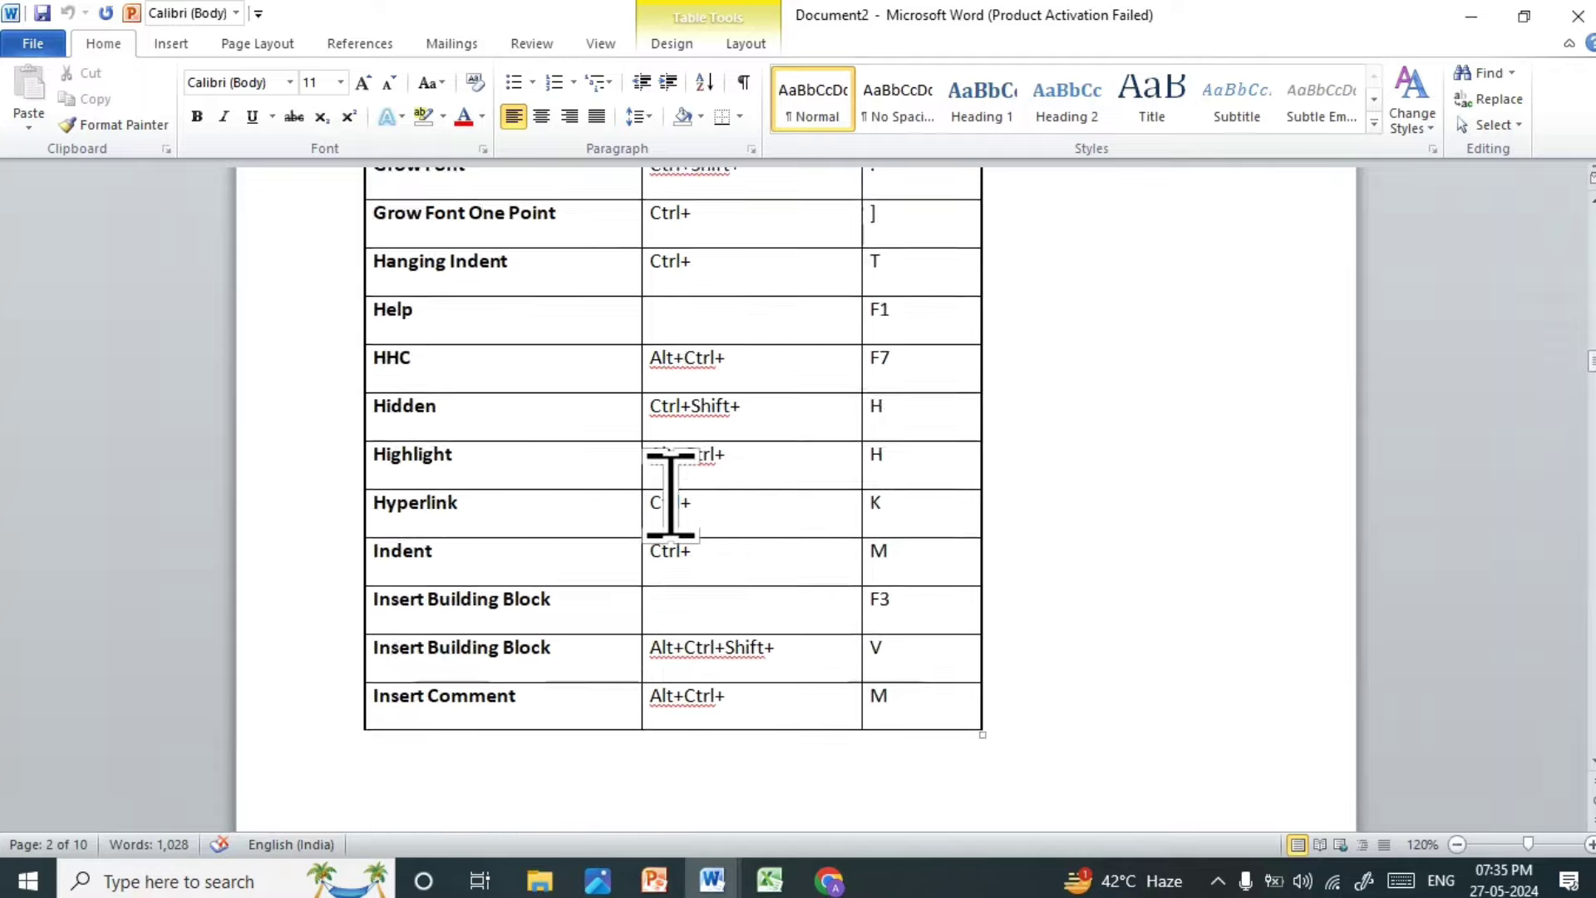
scroll(670, 462, down, 5)
scroll(669, 457, down, 10)
scroll(670, 457, down, 7)
scroll(670, 458, down, 8)
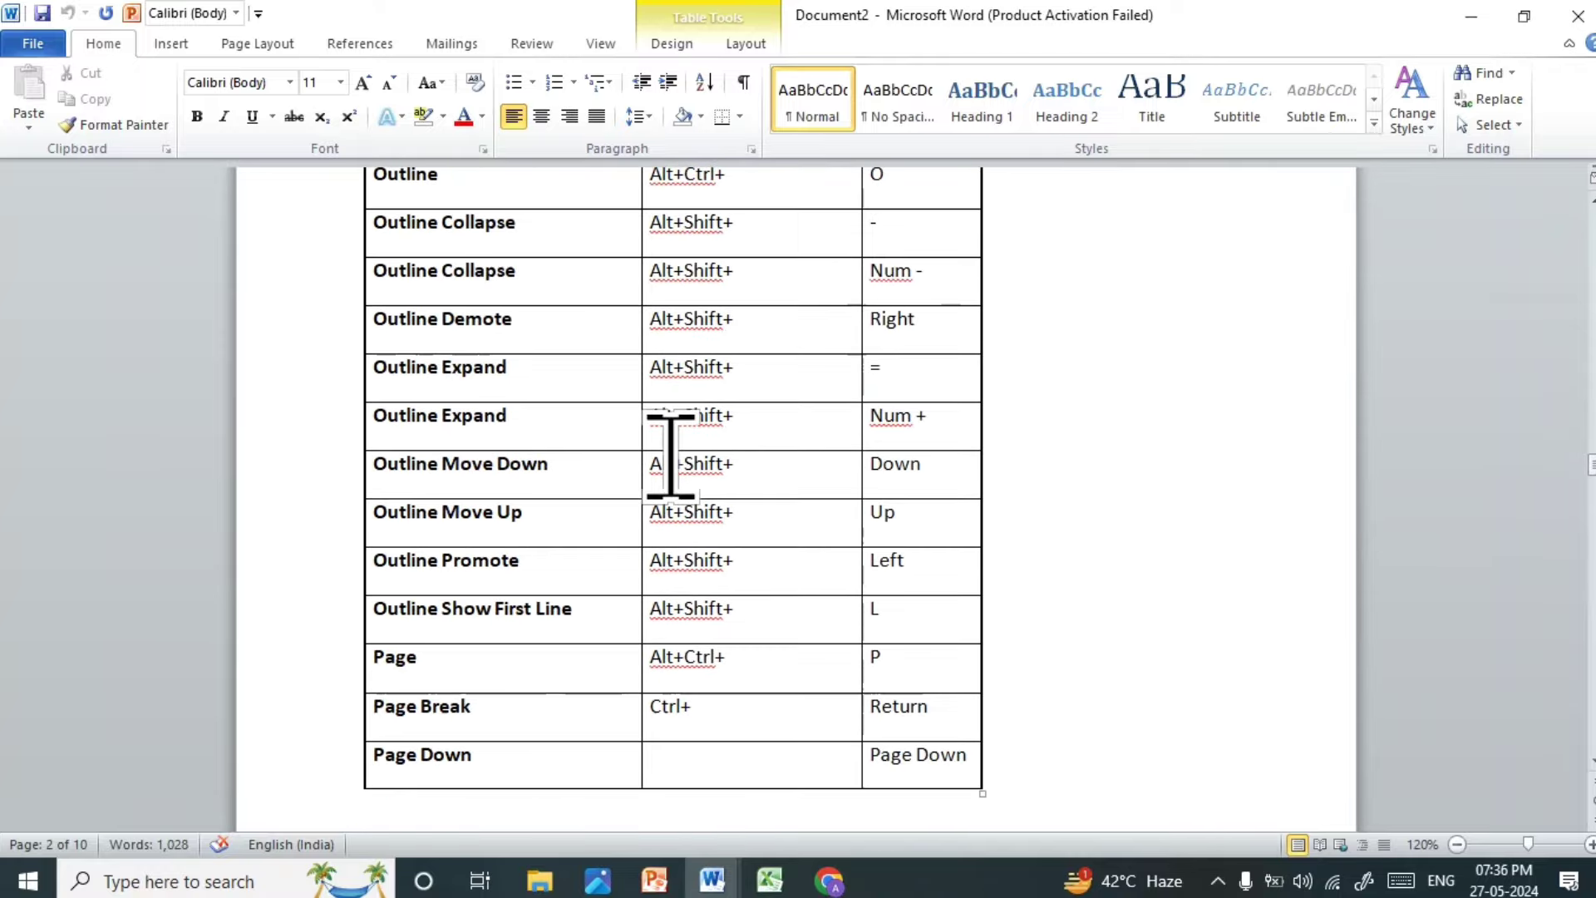
scroll(670, 457, down, 2)
mouse_move(1589, 472)
mouse_down()
mouse_move(1589, 748)
mouse_move(1515, 258)
mouse_move(1526, 160)
mouse_move(1583, 754)
mouse_move(1553, 424)
mouse_move(1558, 494)
mouse_up()
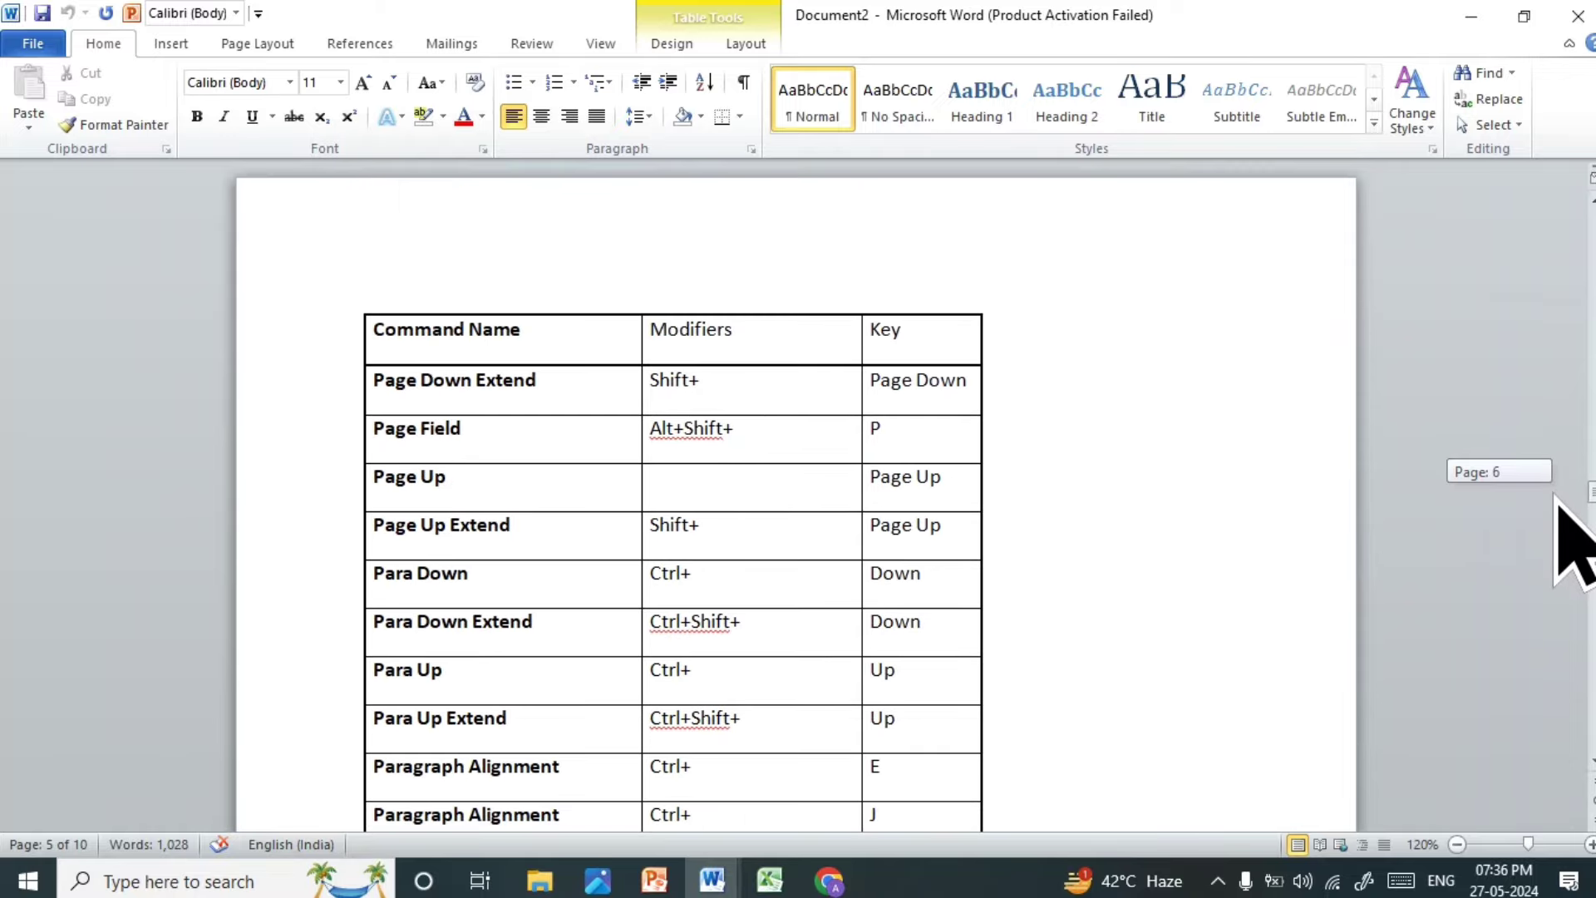
drag(1557, 496, 1562, 572)
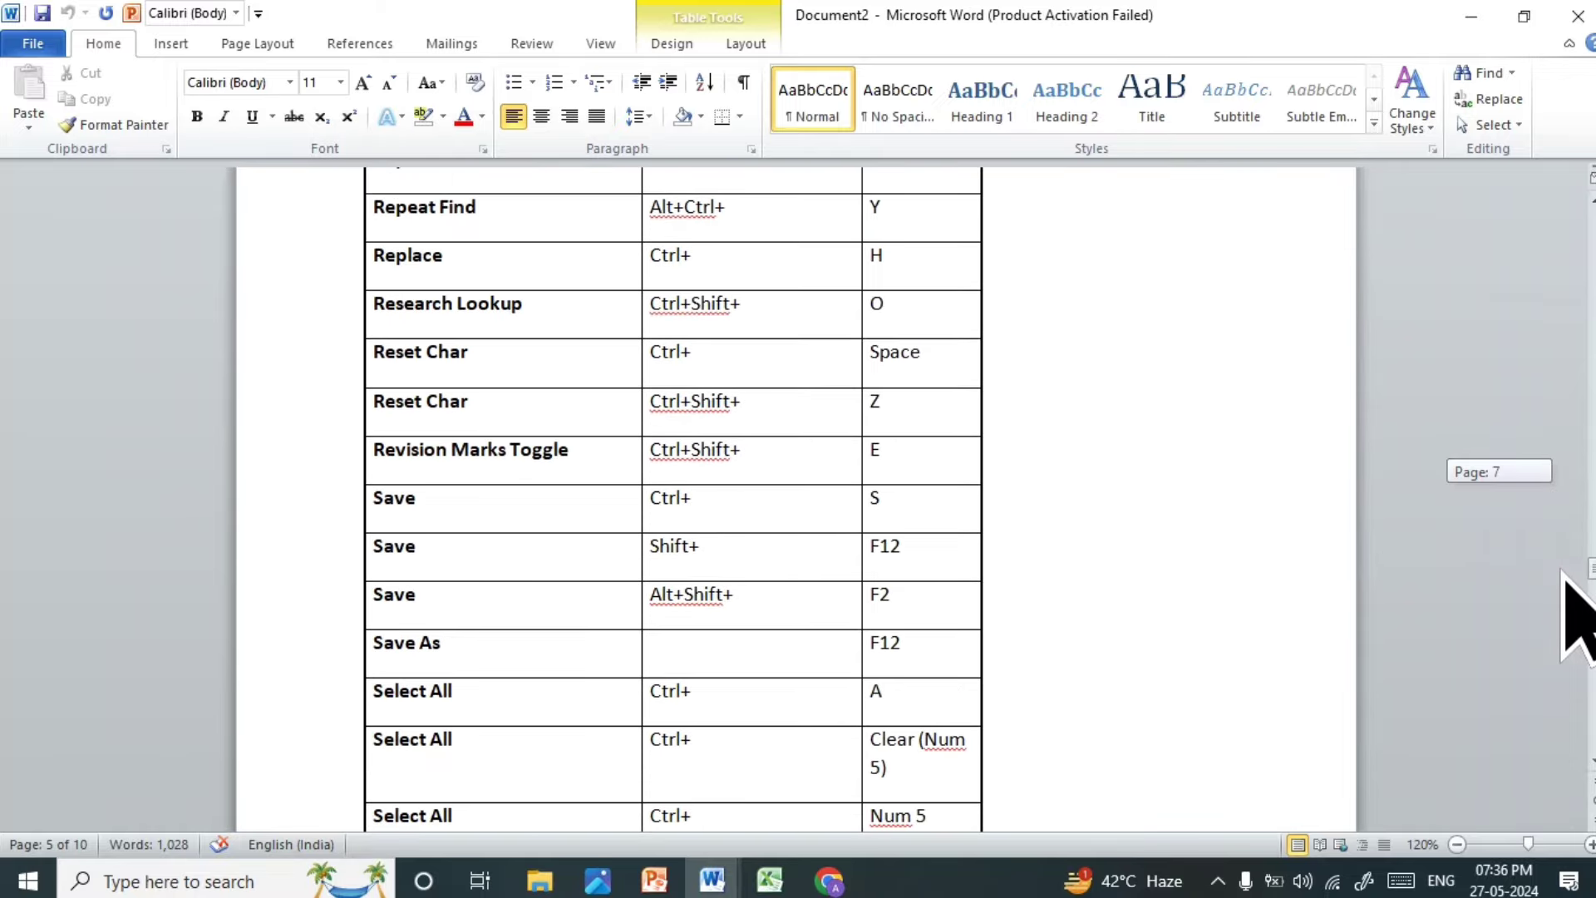
scroll(463, 662, down, 1)
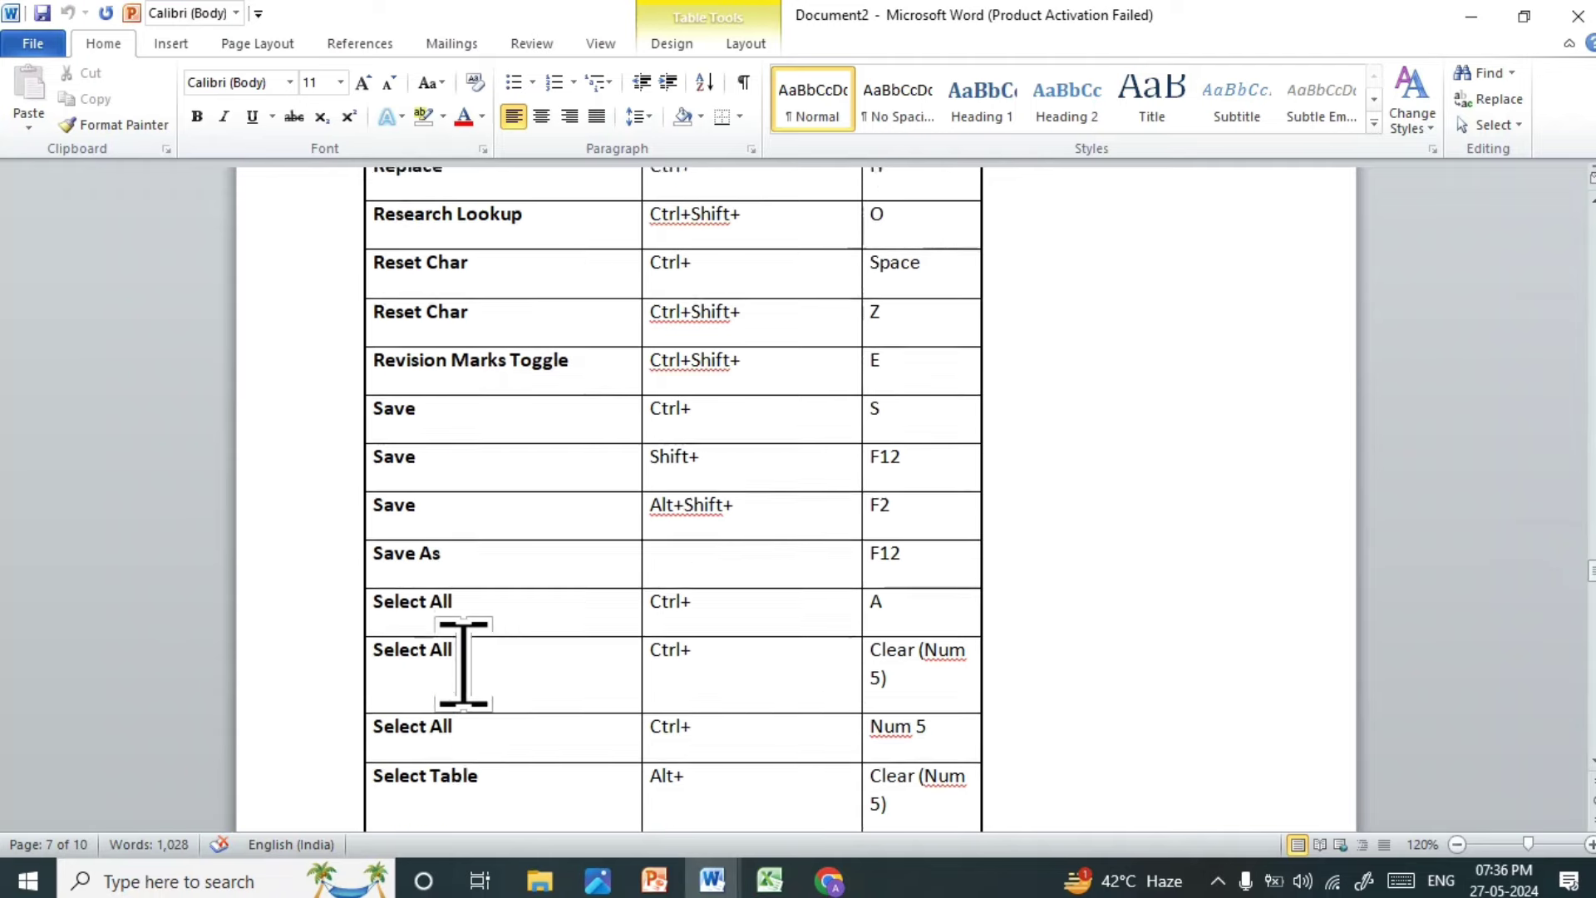
scroll(463, 662, down, 1)
scroll(532, 681, up, 2)
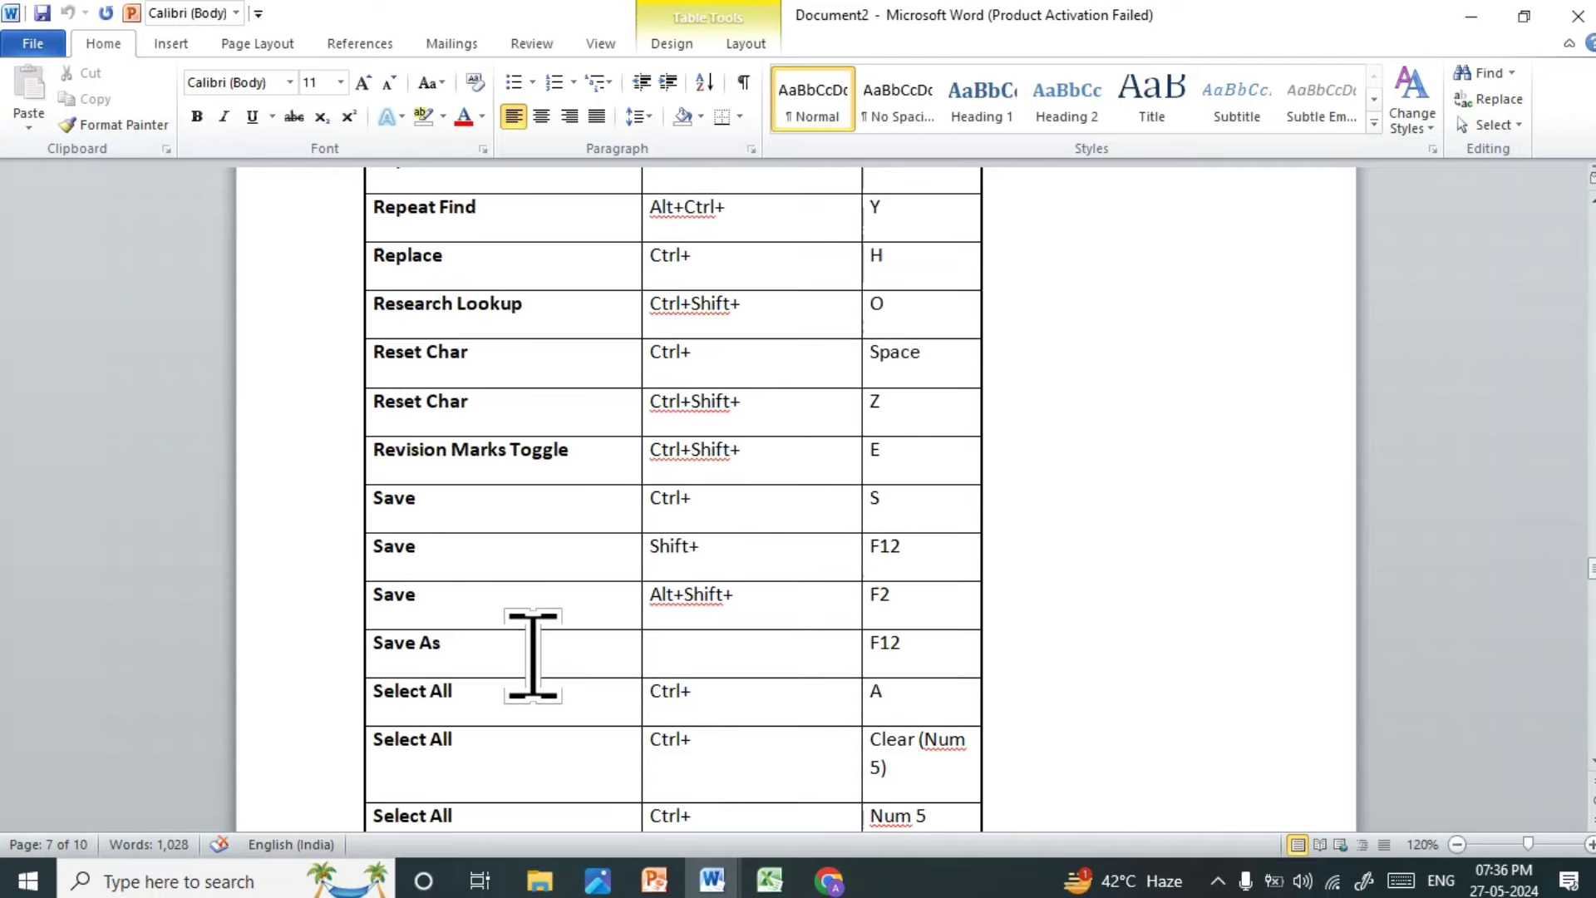
scroll(532, 654, up, 2)
scroll(532, 654, up, 2)
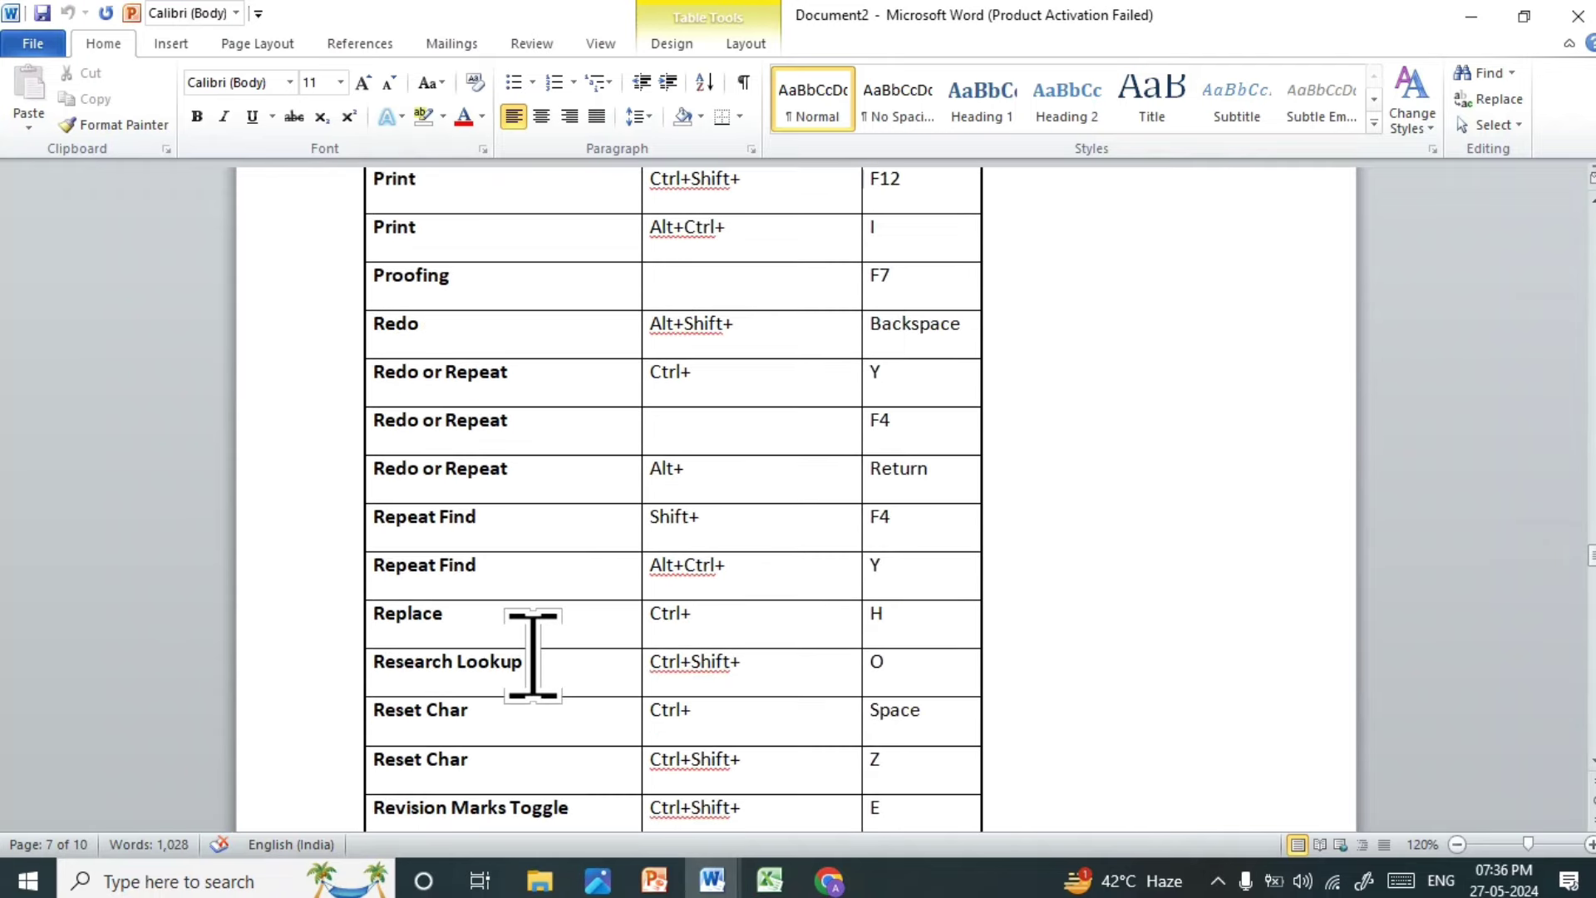
scroll(532, 655, up, 3)
scroll(463, 498, up, 1)
scroll(474, 506, up, 1)
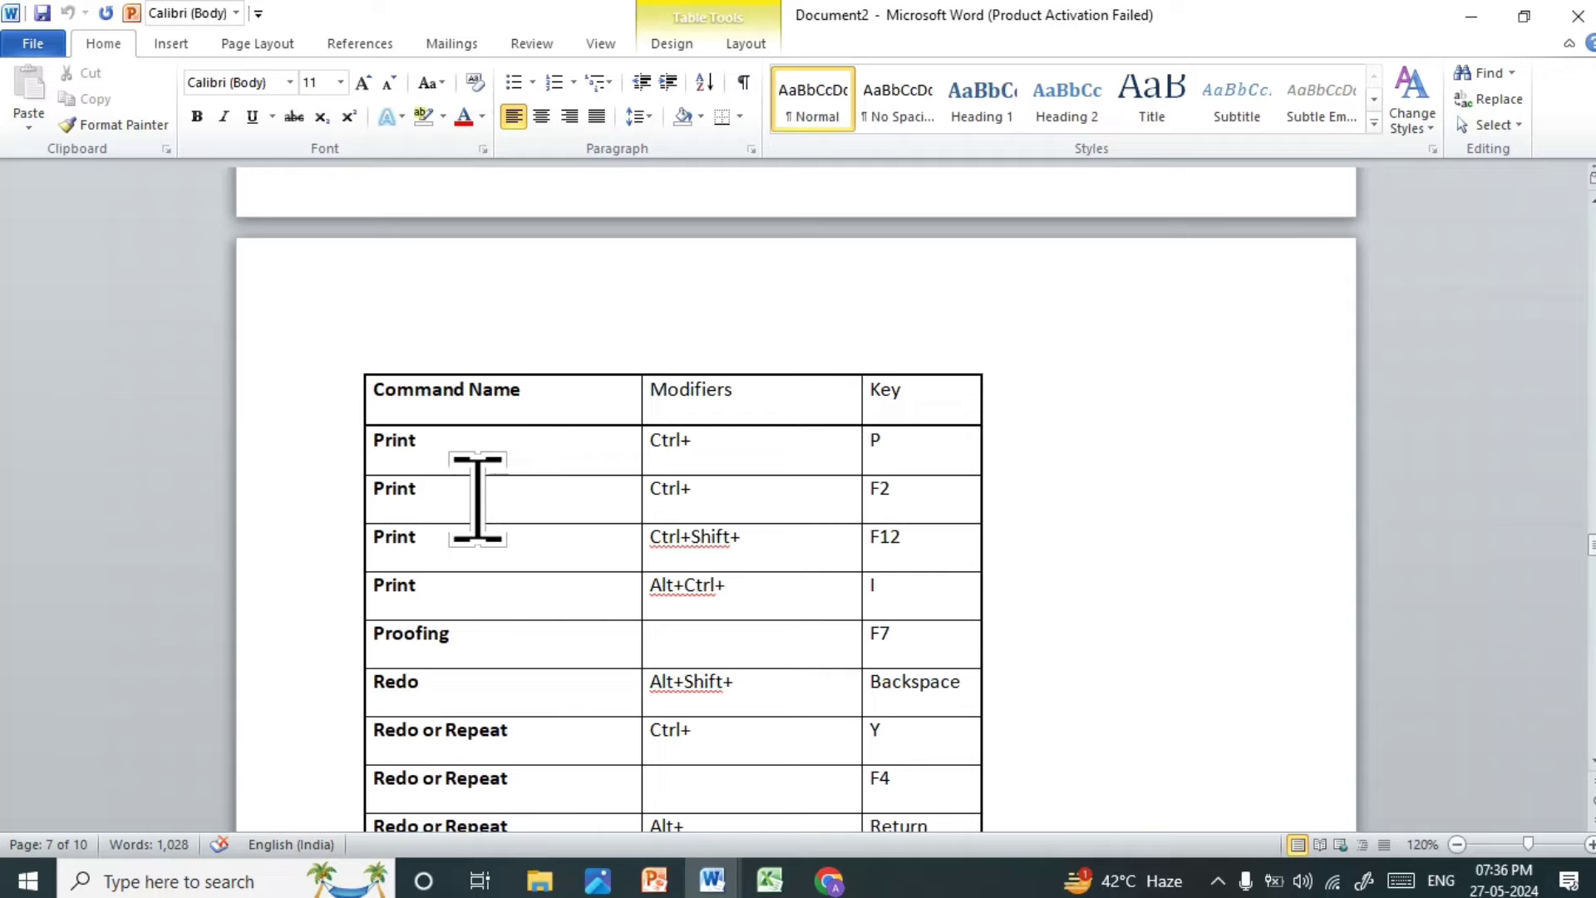
scroll(532, 619, up, 5)
scroll(534, 613, up, 2)
scroll(536, 602, up, 1)
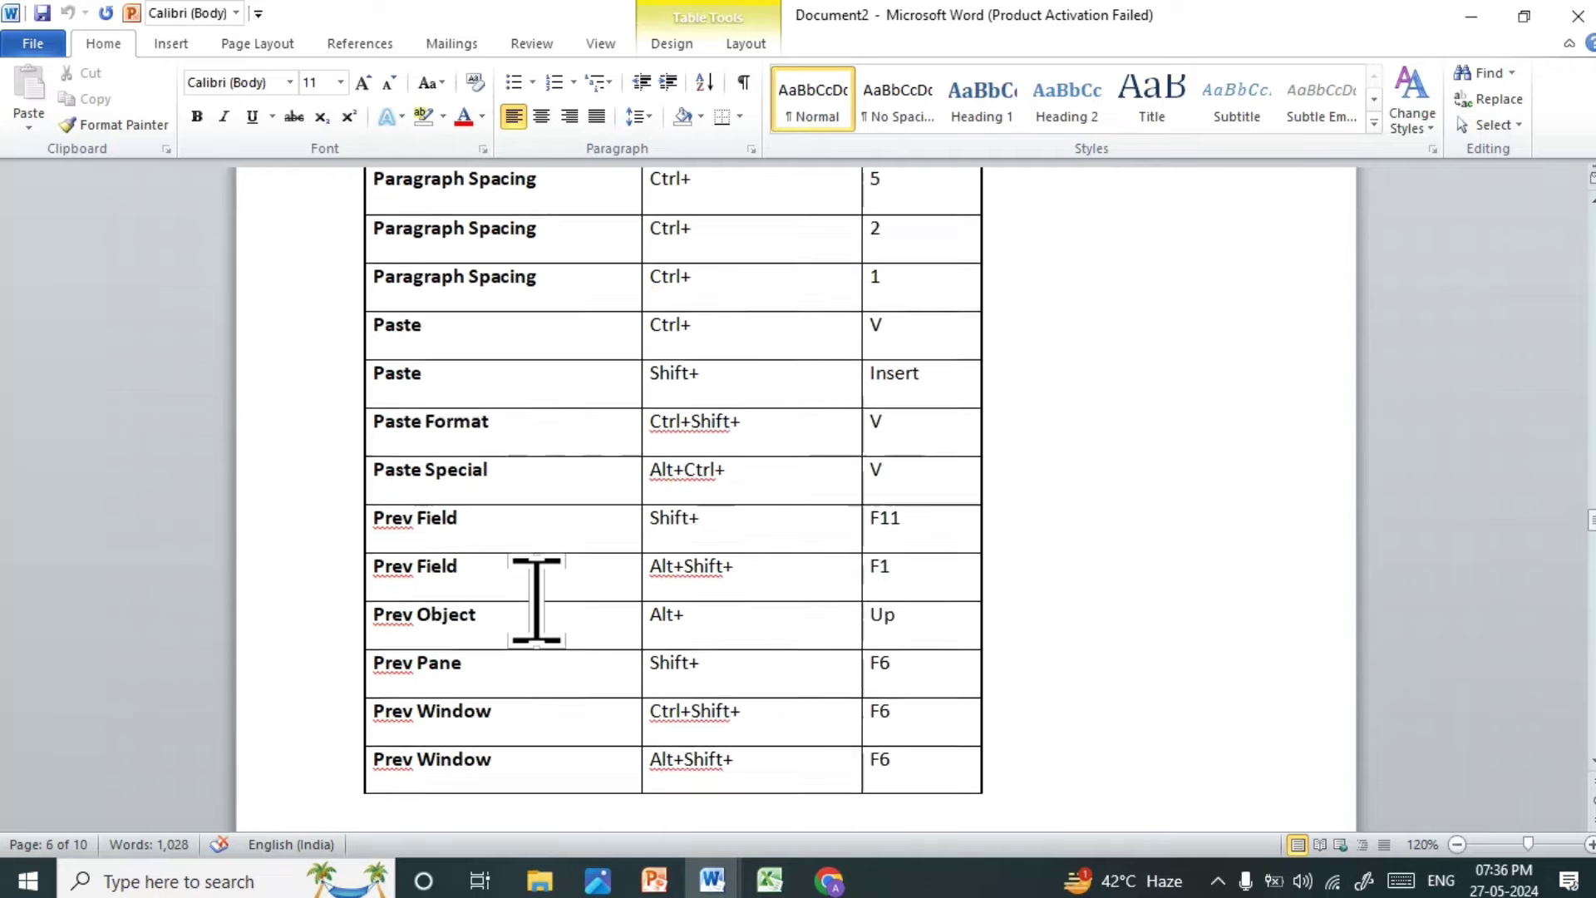
scroll(536, 601, up, 4)
scroll(541, 562, up, 1)
scroll(549, 549, up, 8)
scroll(541, 563, up, 6)
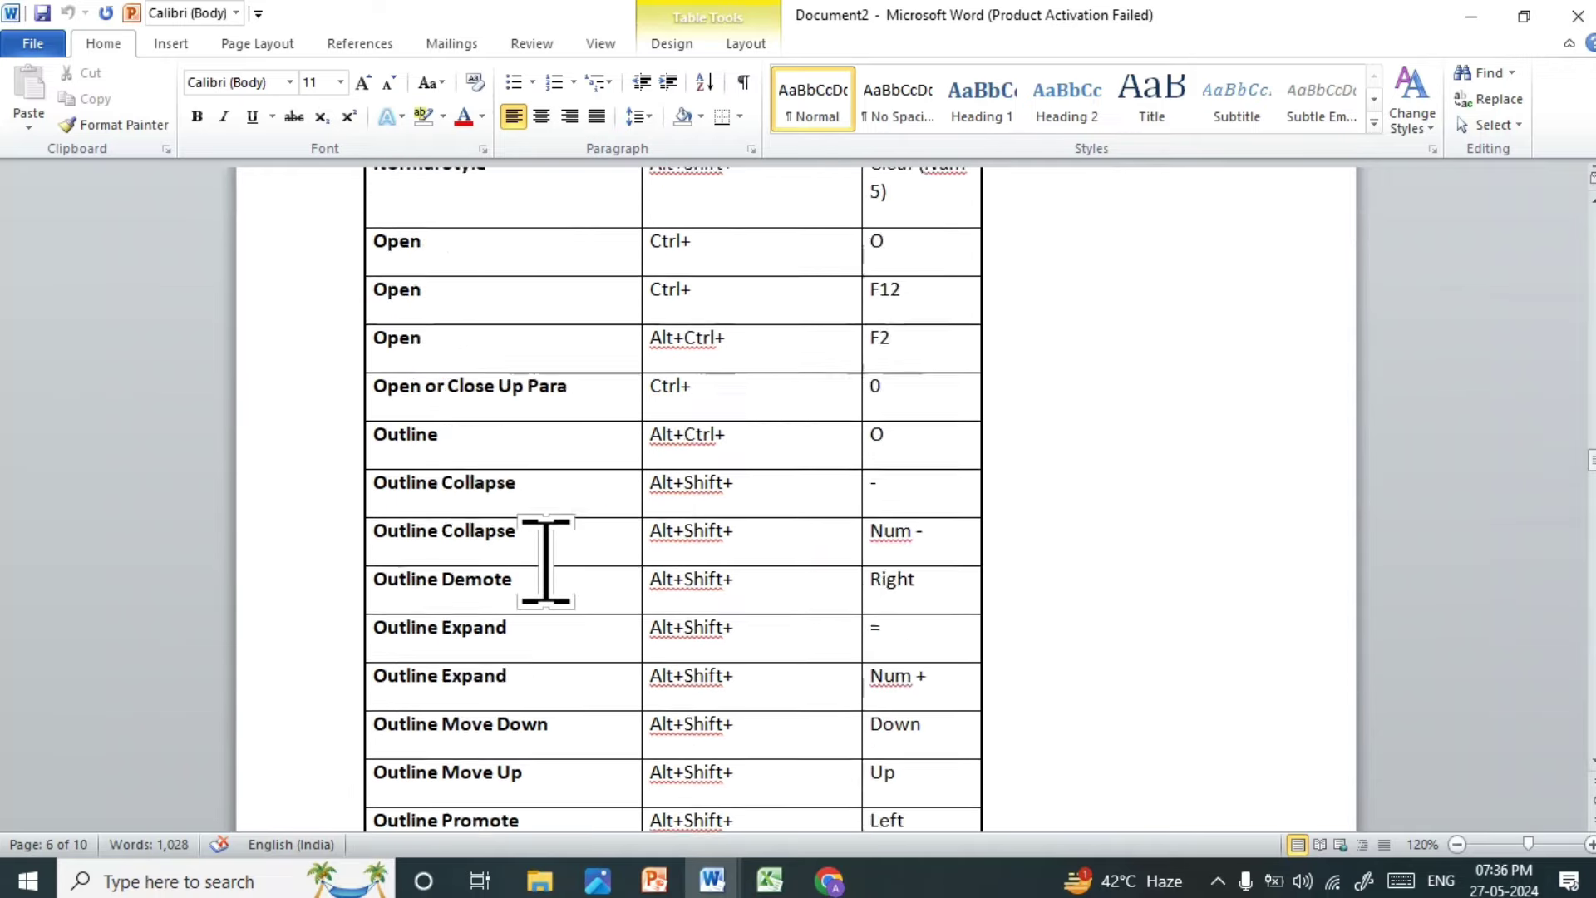
scroll(546, 561, up, 5)
scroll(546, 552, up, 7)
scroll(542, 570, up, 7)
scroll(545, 559, up, 7)
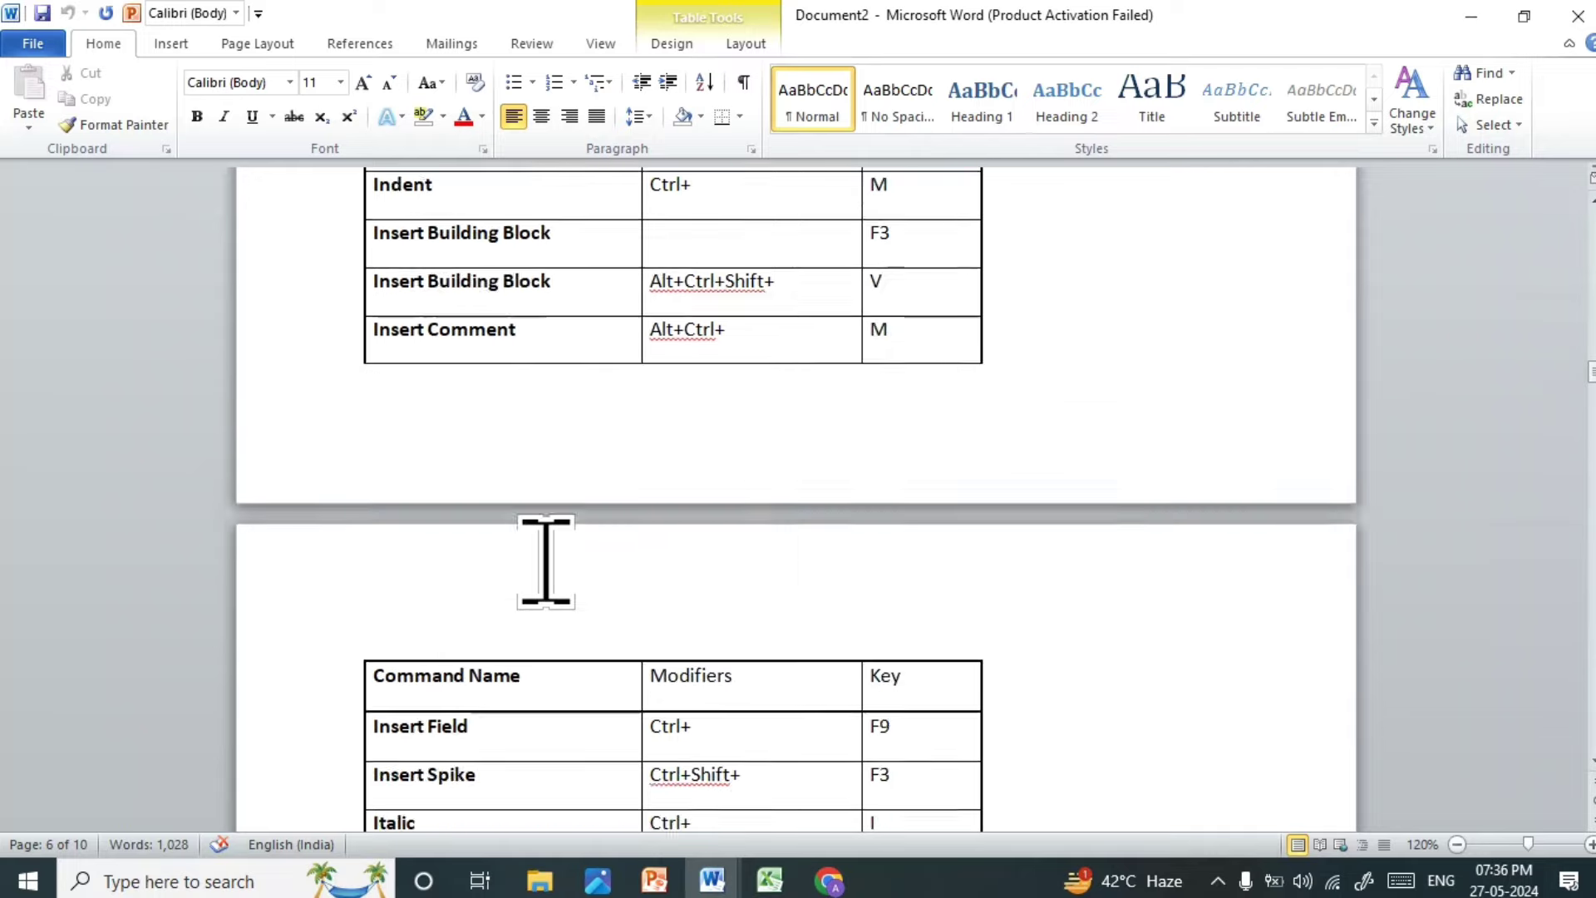
scroll(545, 561, up, 3)
scroll(541, 559, up, 7)
scroll(545, 560, up, 7)
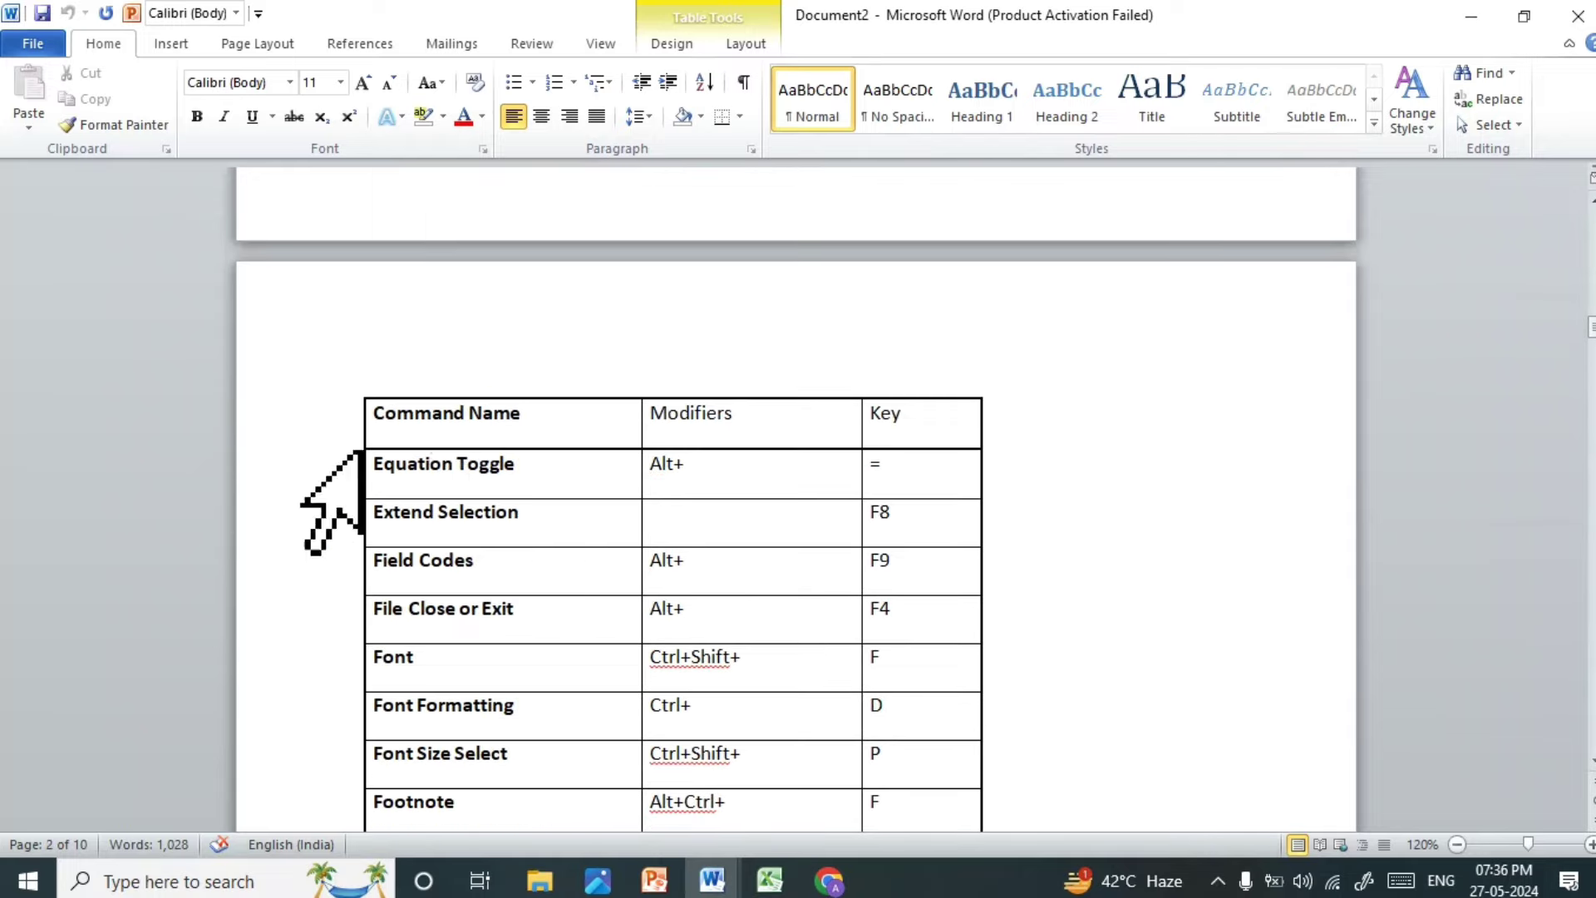
drag(359, 454, 869, 715)
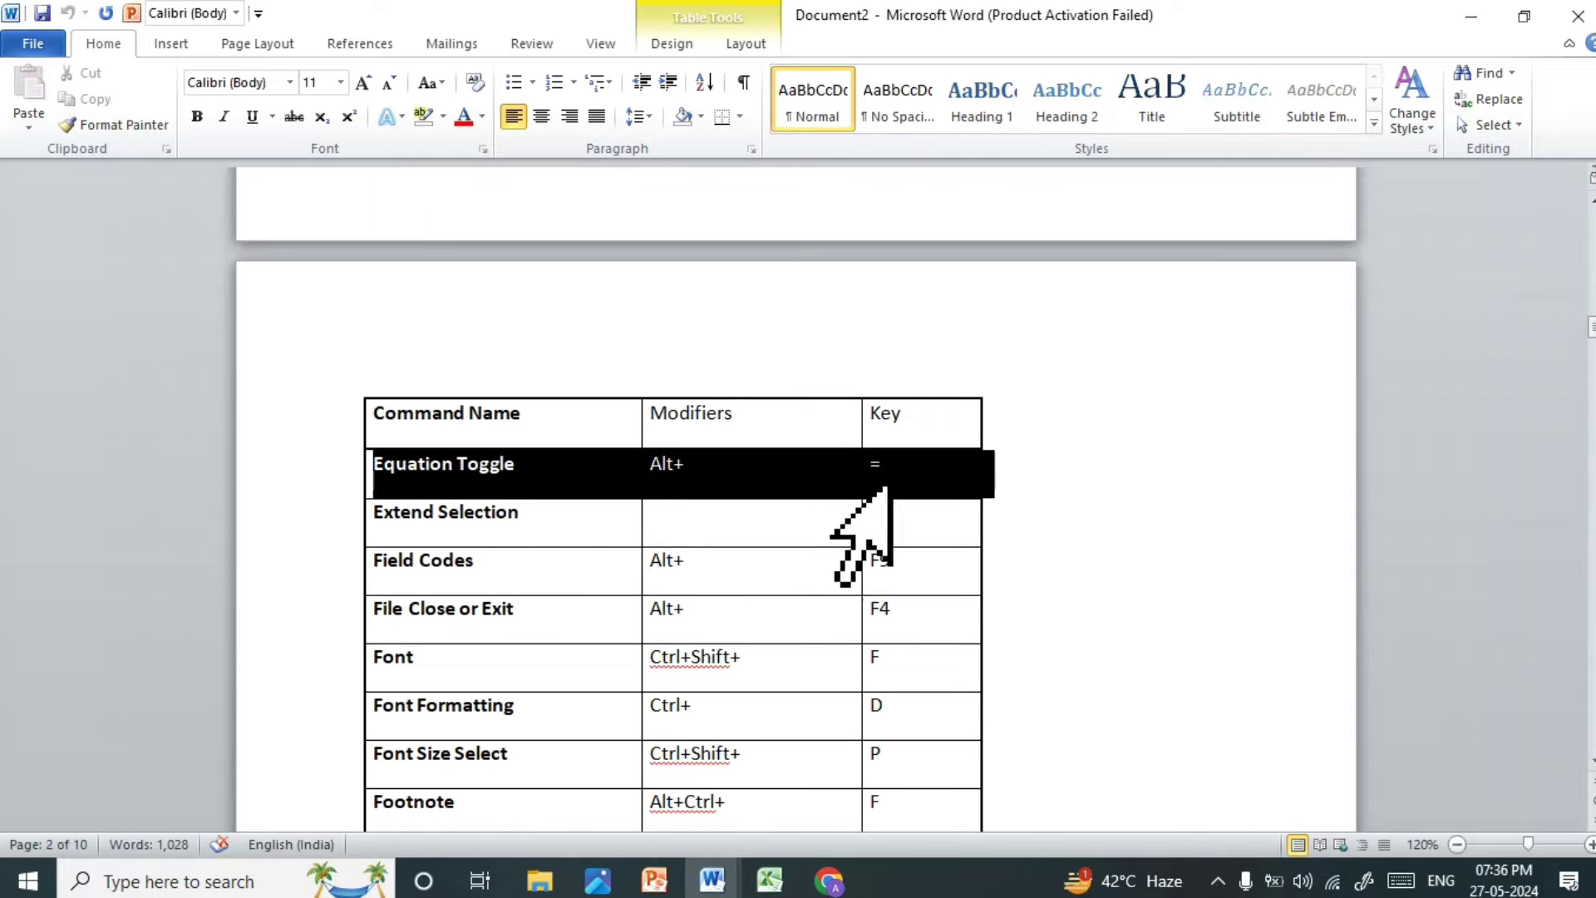
click(1106, 374)
scroll(1103, 366, up, 2)
scroll(1103, 366, up, 7)
scroll(1103, 365, up, 7)
scroll(1103, 369, up, 3)
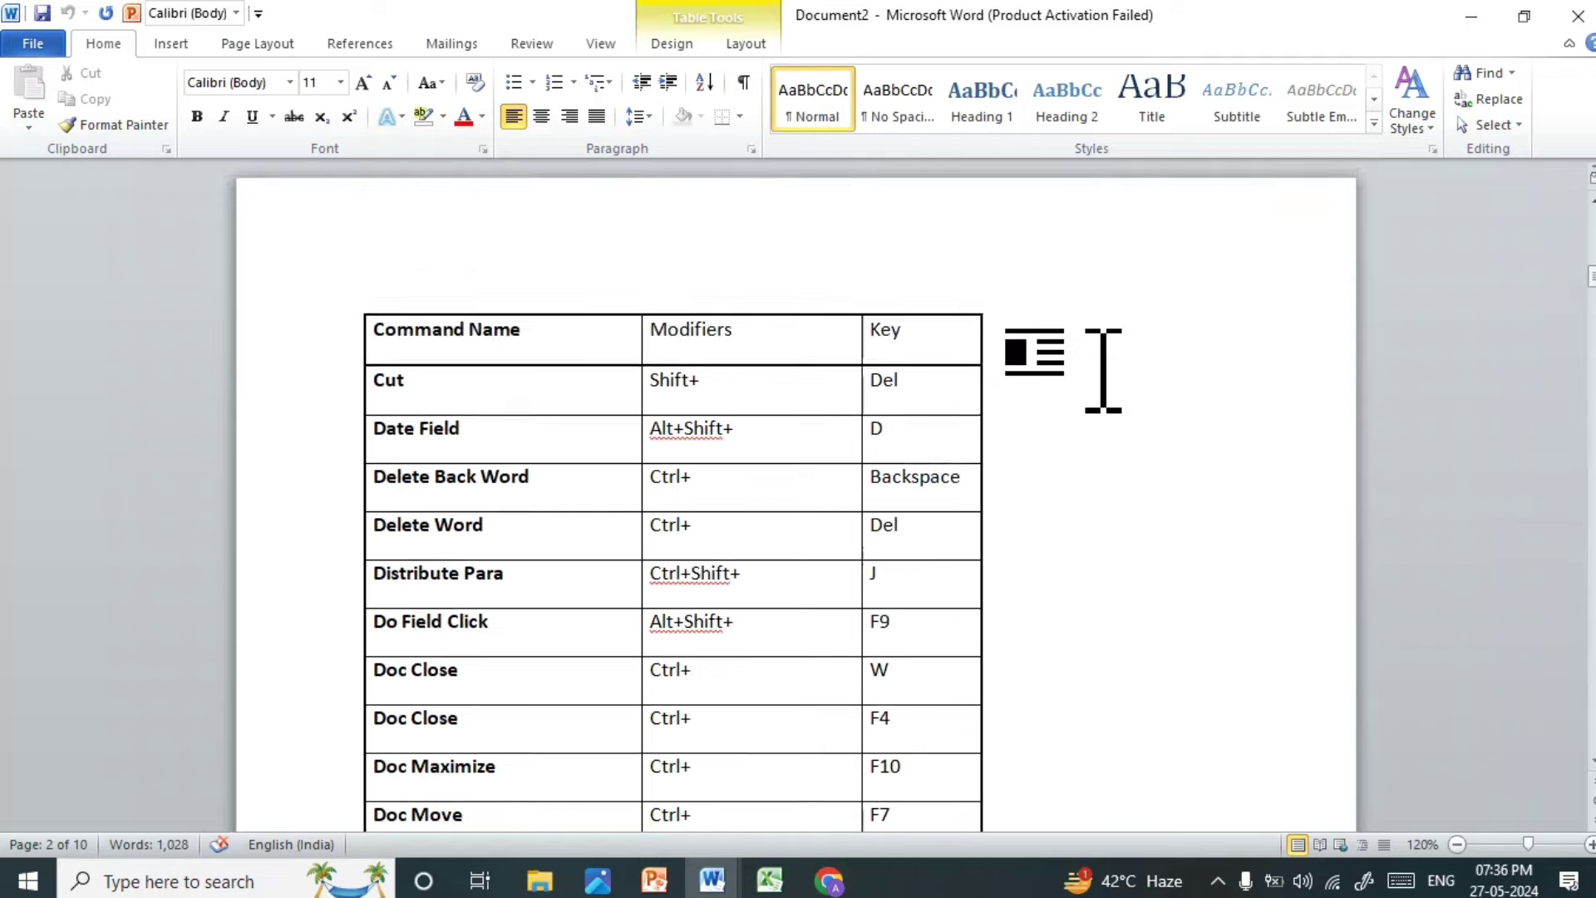
scroll(1103, 370, up, 4)
scroll(1103, 370, up, 6)
scroll(1103, 370, up, 5)
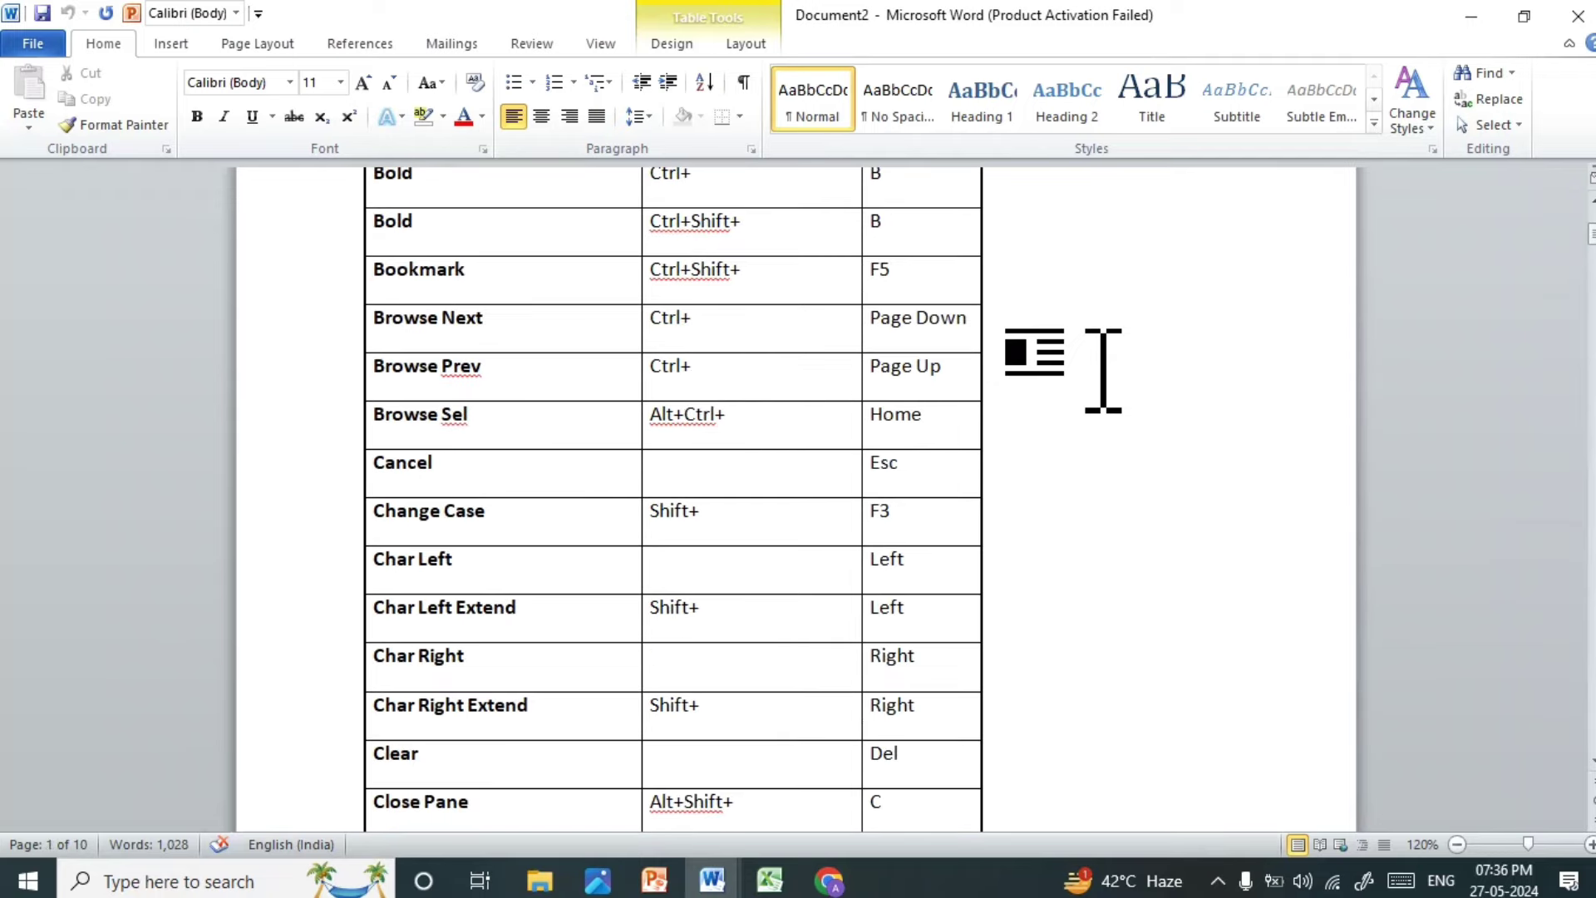